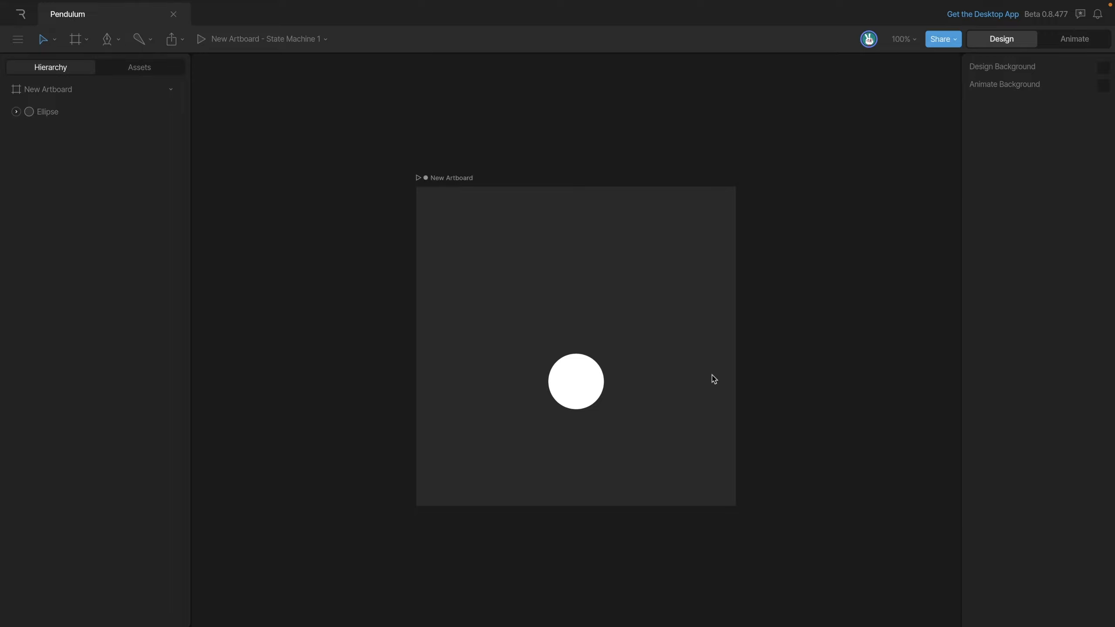
# Draw a straight vertical line with the Pen tool beside the circle, ending level with the circle's centre
pyautogui.click(109, 39)
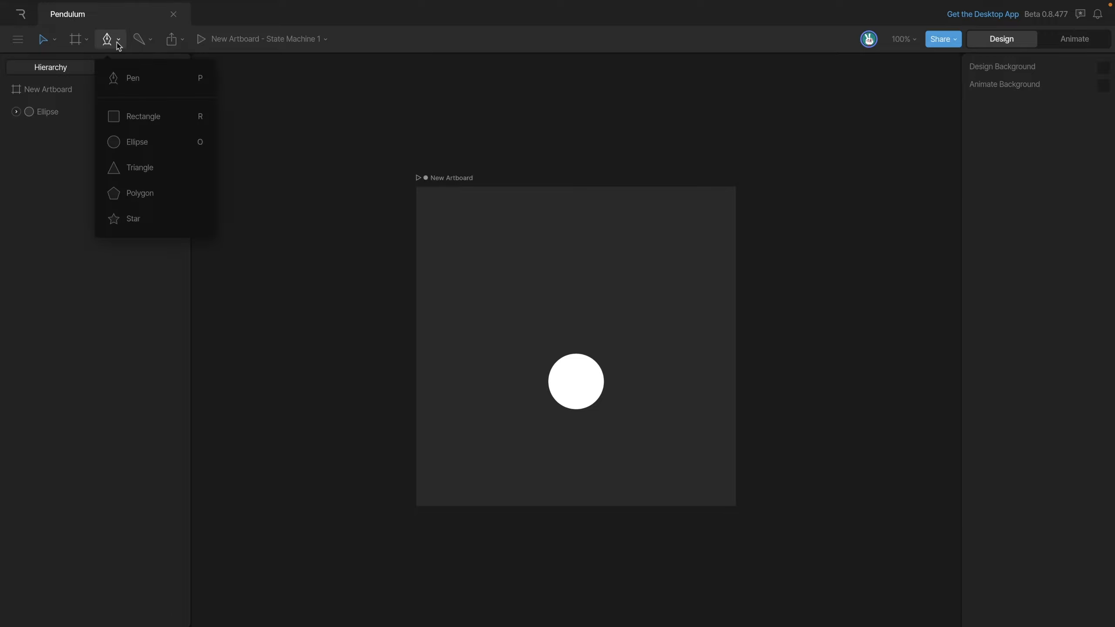
pyautogui.click(154, 79)
pyautogui.click(498, 260)
pyautogui.click(498, 381)
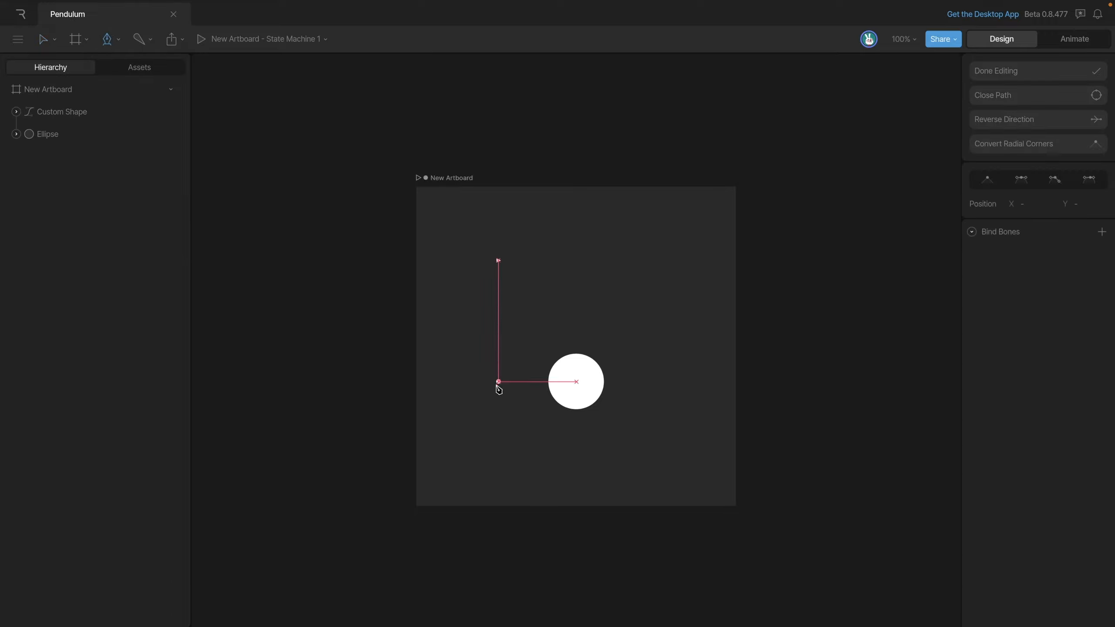
pyautogui.press('Escape')
# Give the line a white FFFFFF stroke with thickness 8 and move it horizontally to X 250, onto the circle's centre
pyautogui.moveTo(540, 317); pyautogui.dragTo(482, 347)
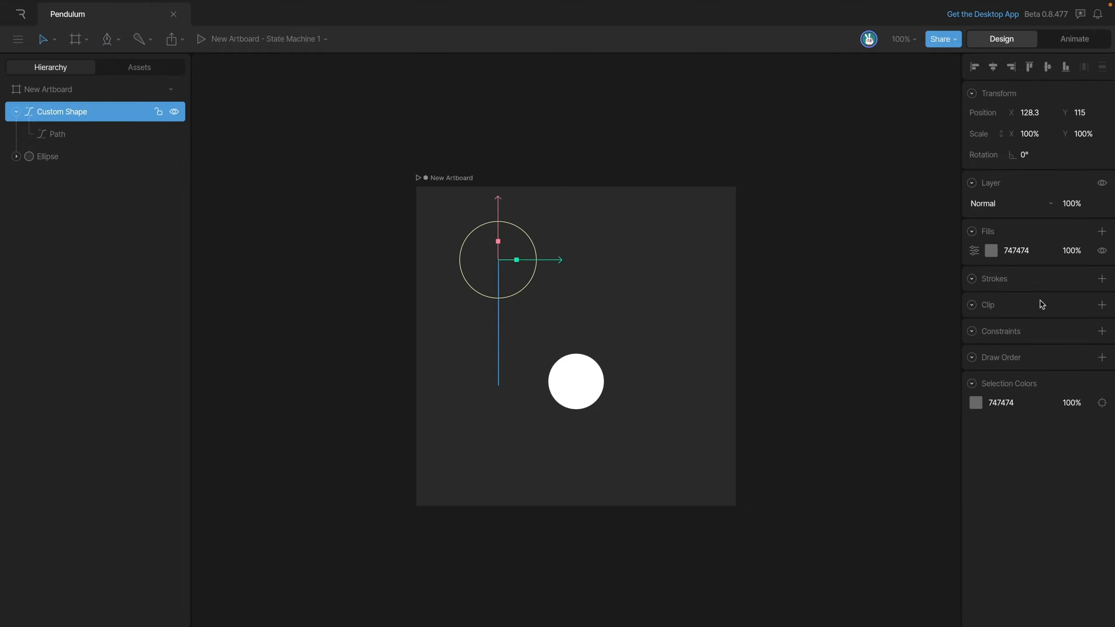
pyautogui.click(1100, 279)
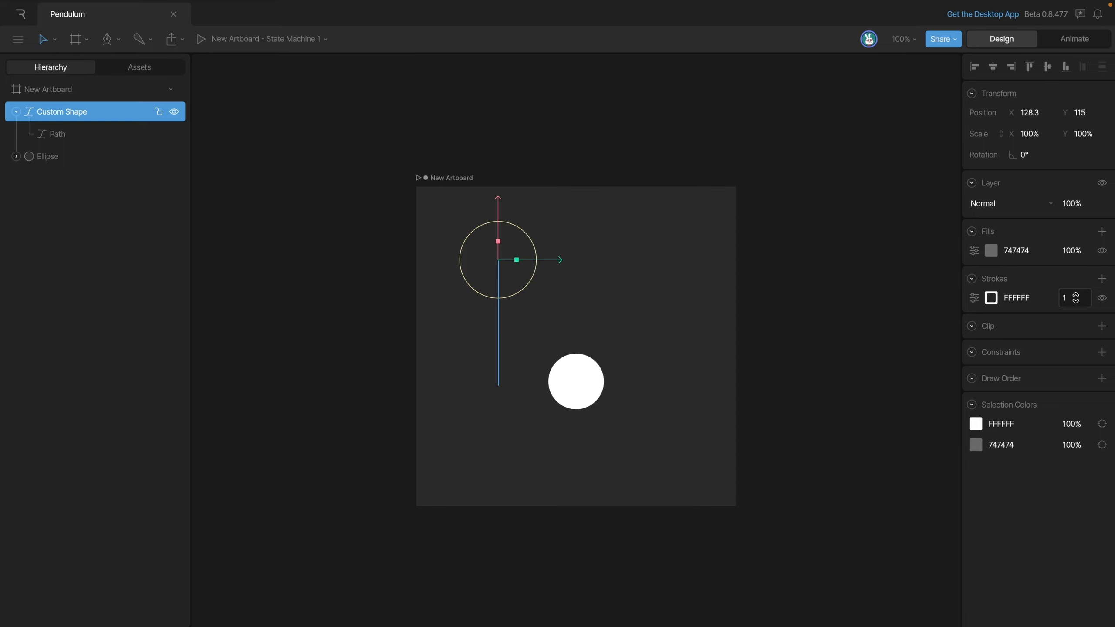
pyautogui.moveTo(1076, 299); pyautogui.dragTo(1078, 298)
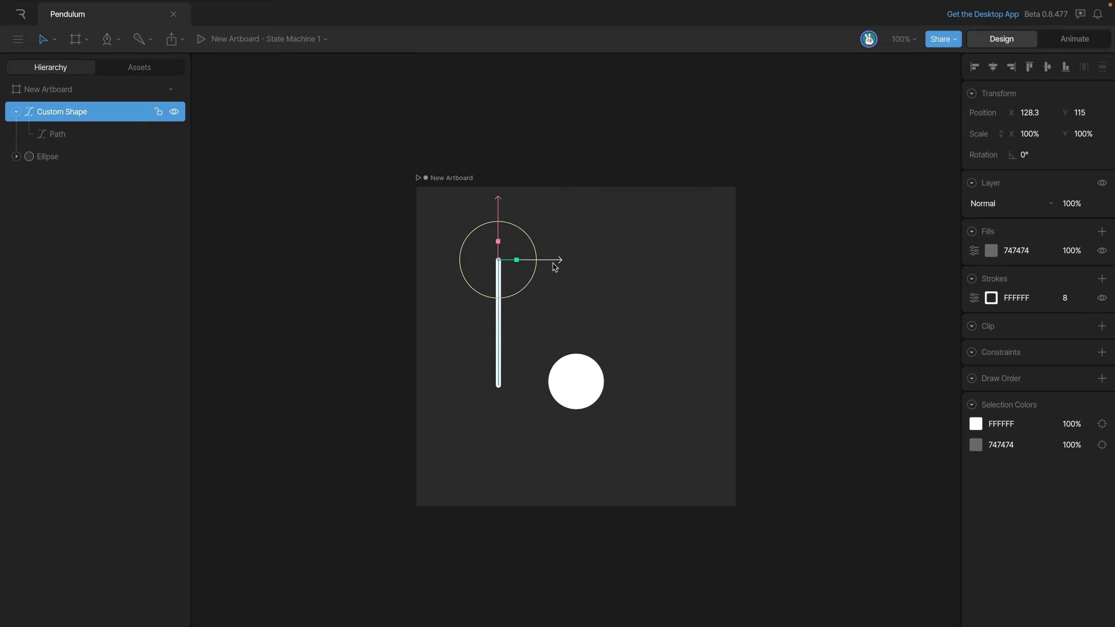
pyautogui.moveTo(554, 262); pyautogui.dragTo(638, 267)
pyautogui.click(672, 362)
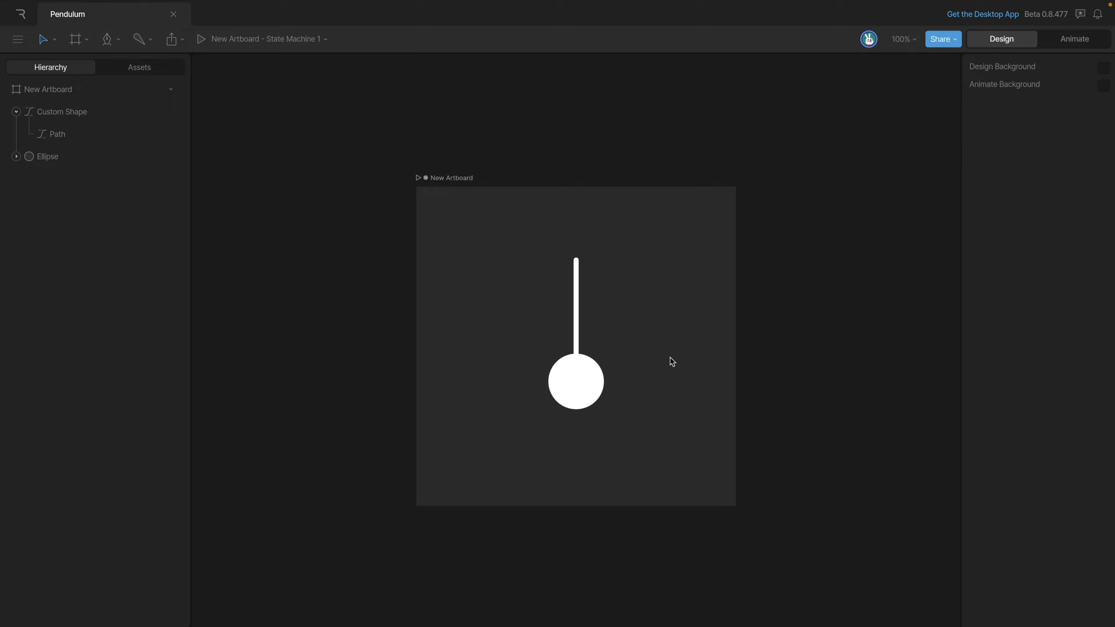
# Group the line and the circle, centre the group vertically on the artboard, and try rotating it about its centre
pyautogui.moveTo(651, 301); pyautogui.dragTo(532, 397)
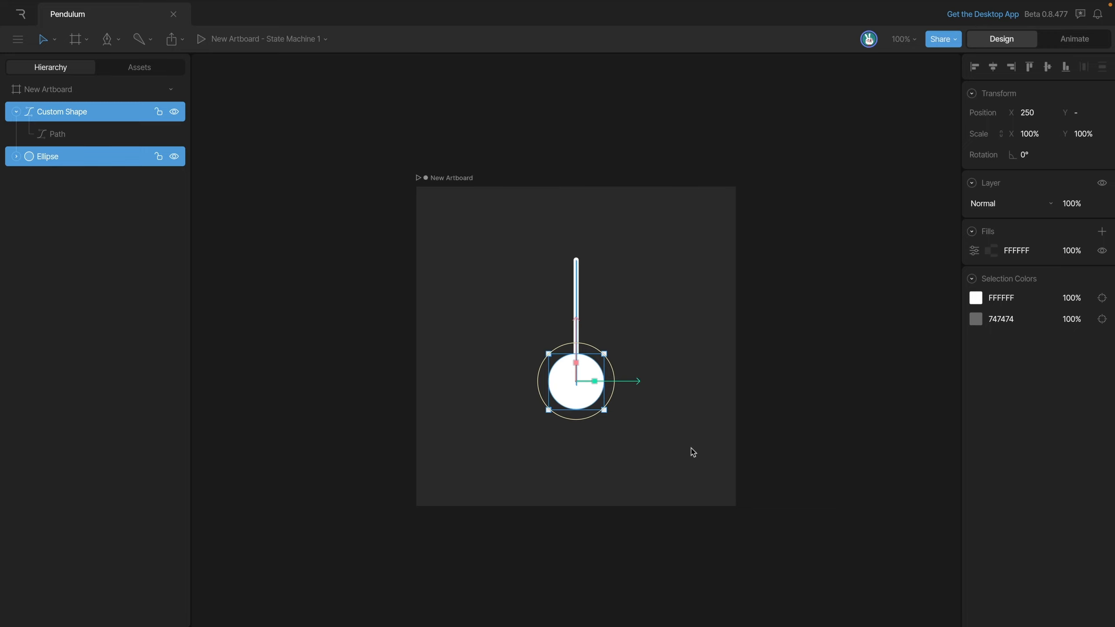
pyautogui.press('super+g')
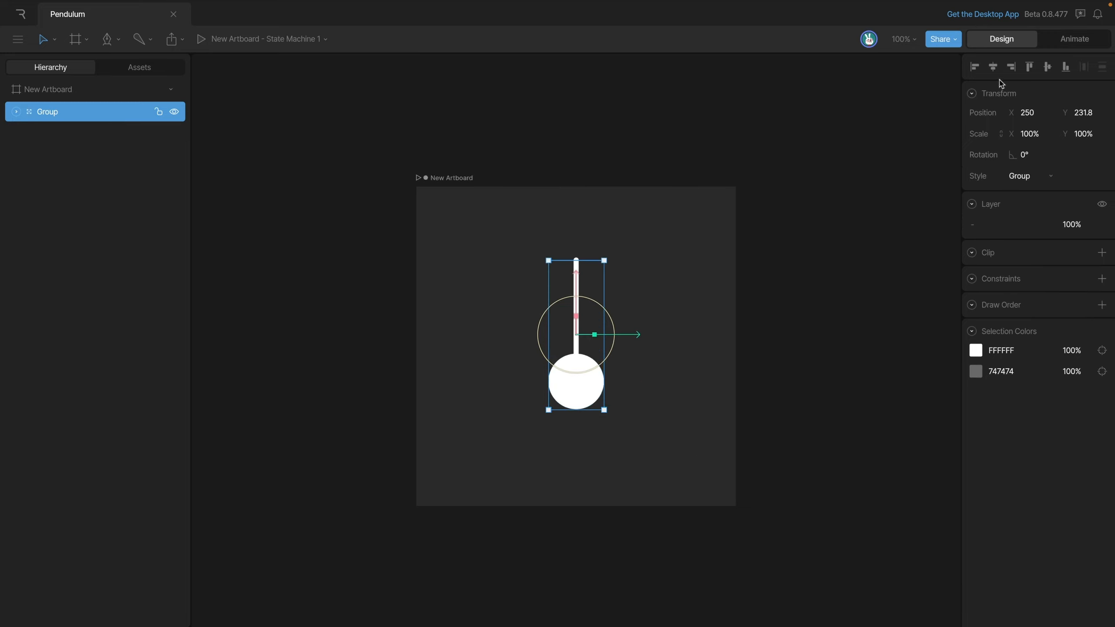
pyautogui.click(1050, 69)
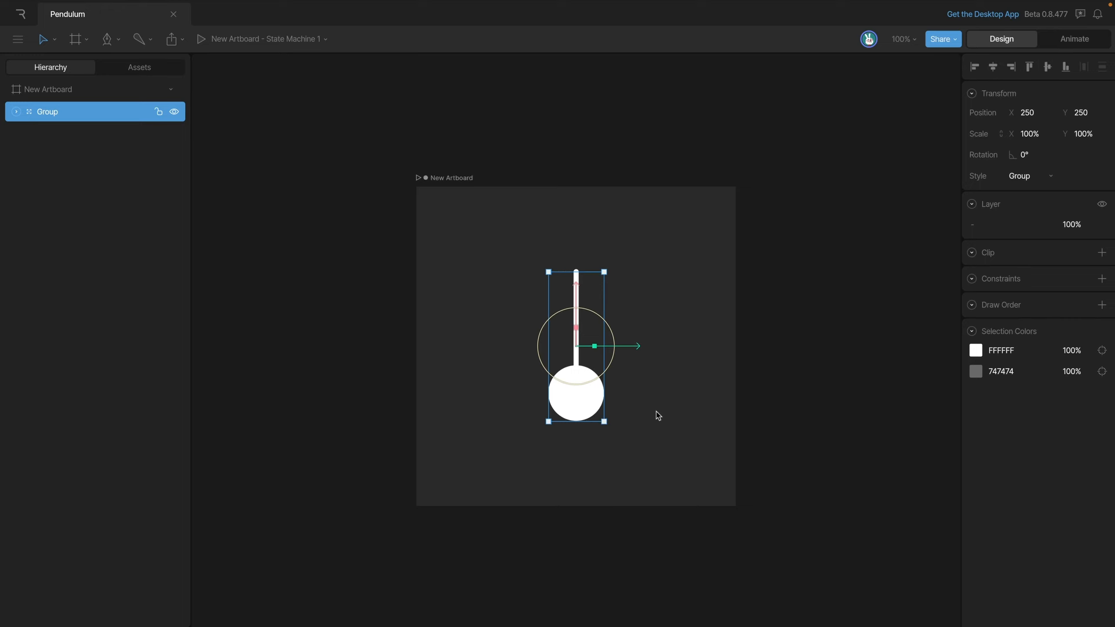
pyautogui.moveTo(615, 371); pyautogui.dragTo(613, 334)
pyautogui.press('super+z')
# Using Freeze, move the group's origin to the upper end of the line at about Y 133.2, and test its rotation
pyautogui.click(56, 42)
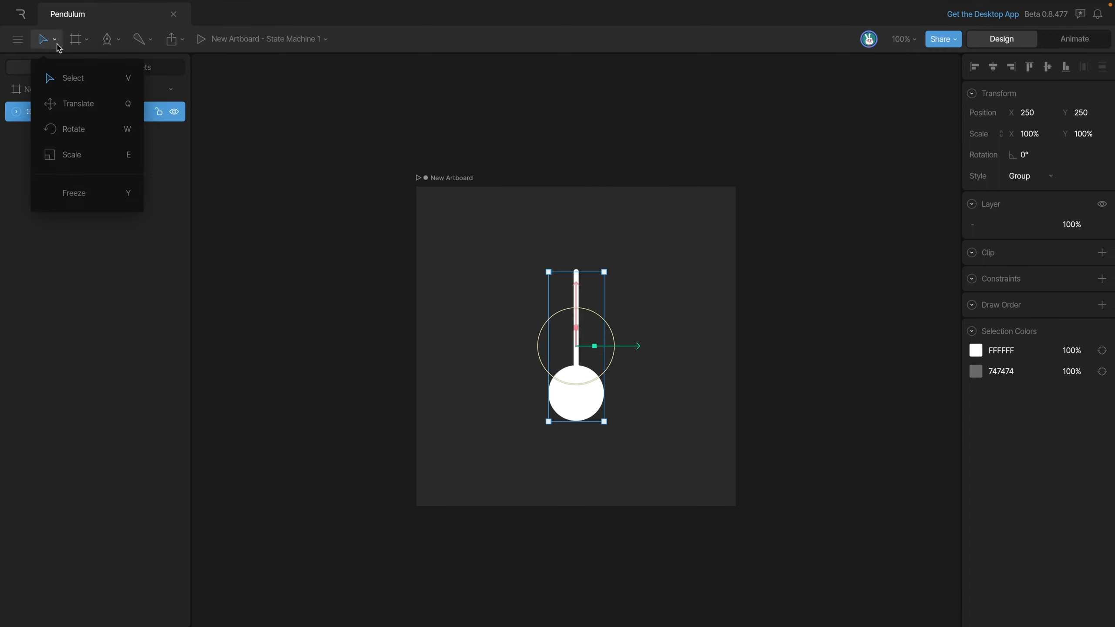
pyautogui.click(130, 206)
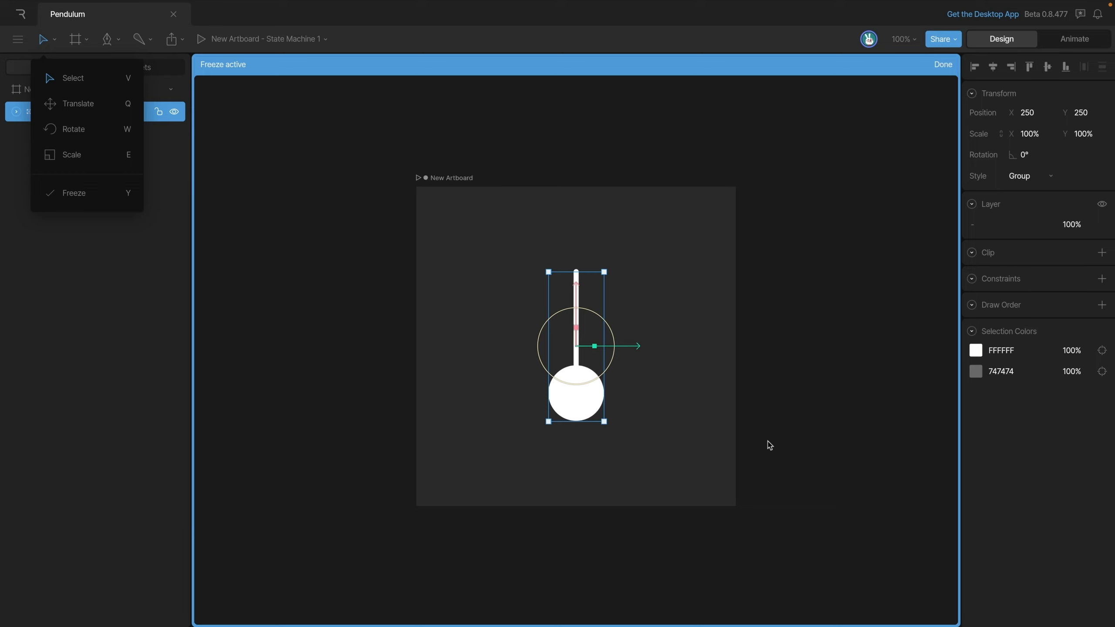
pyautogui.click(579, 292)
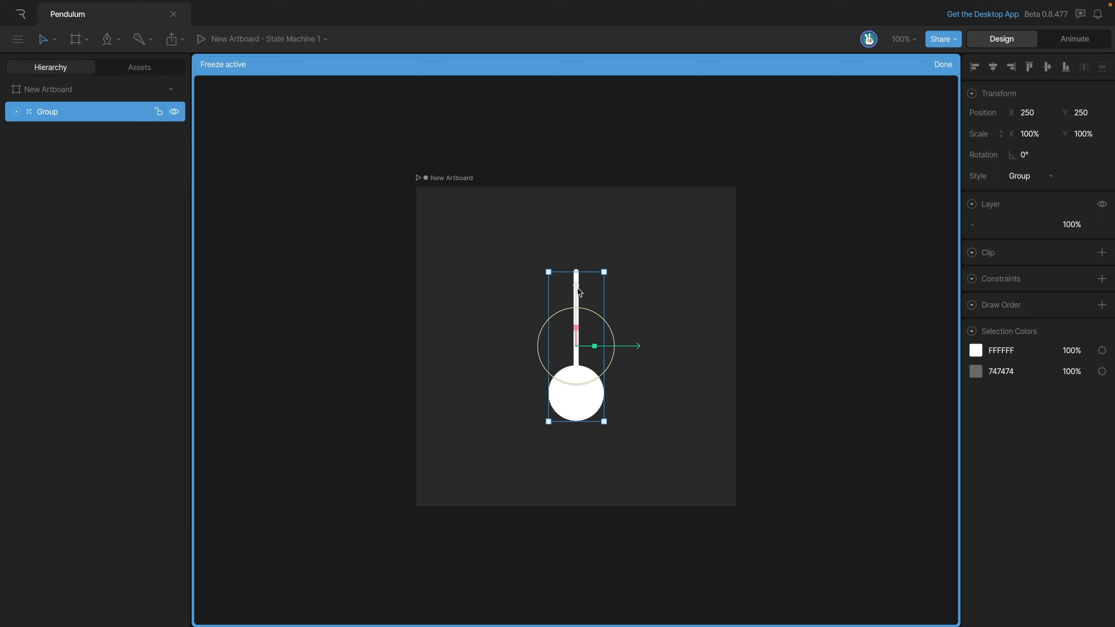
pyautogui.moveTo(580, 292); pyautogui.dragTo(577, 212)
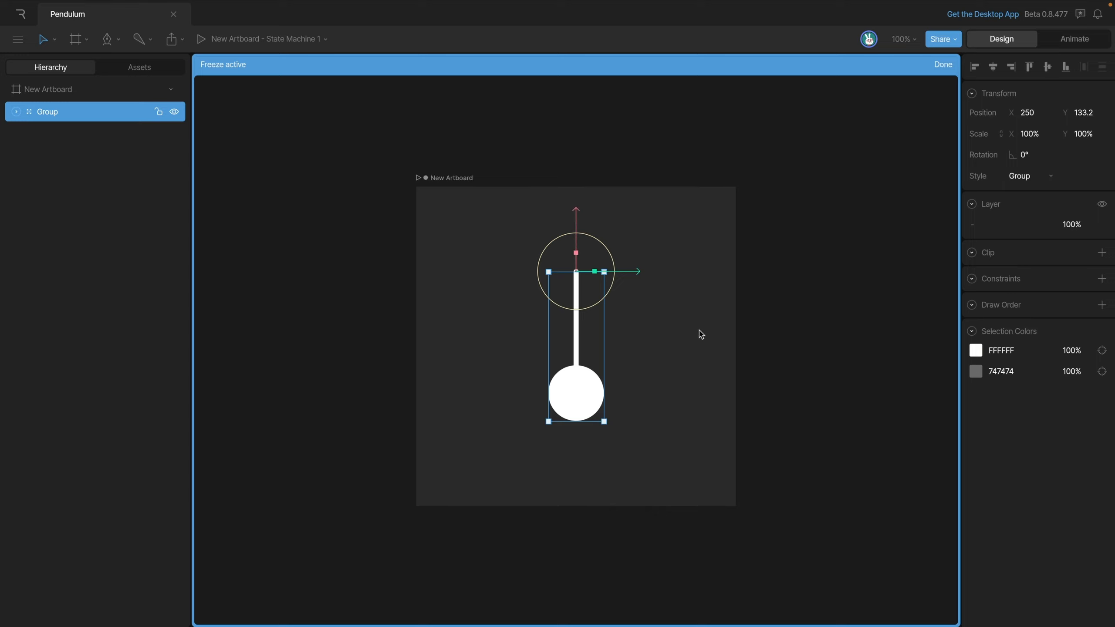
pyautogui.click(936, 67)
pyautogui.moveTo(614, 297); pyautogui.dragTo(585, 318)
pyautogui.press('super+z')
# Rename the group containing the line and circle as Pendulum_G
pyautogui.press('super+r')
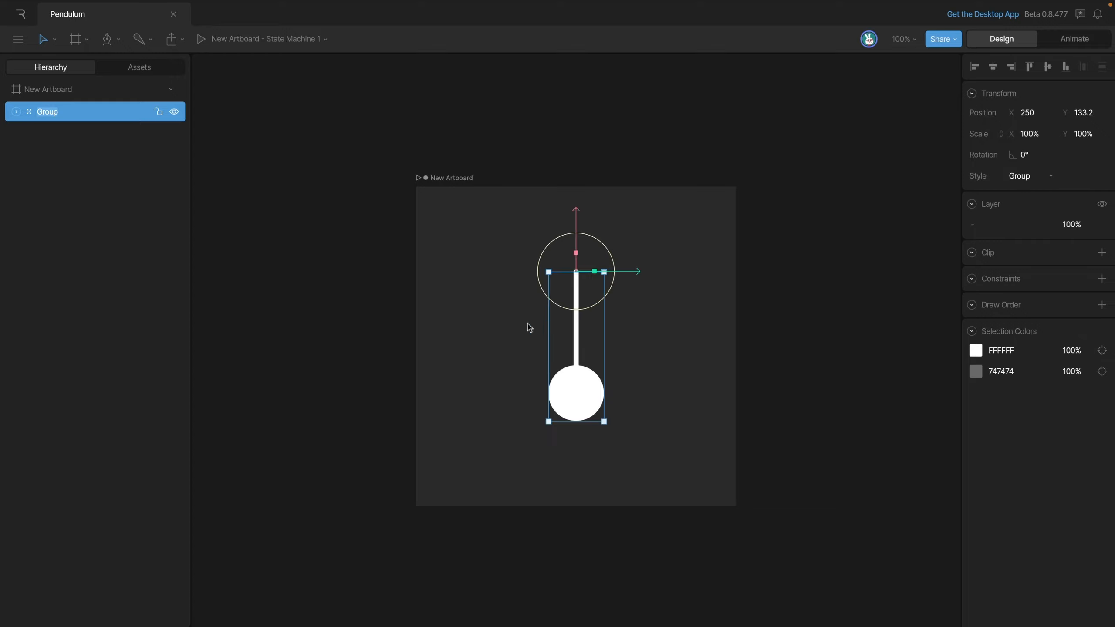
pyautogui.click(66, 115)
pyautogui.doubleClick(65, 115)
pyautogui.write('Pendulum_G')
# Wrap Pendulum_G in a new parent group and rename that group ROOT
pyautogui.press('super')
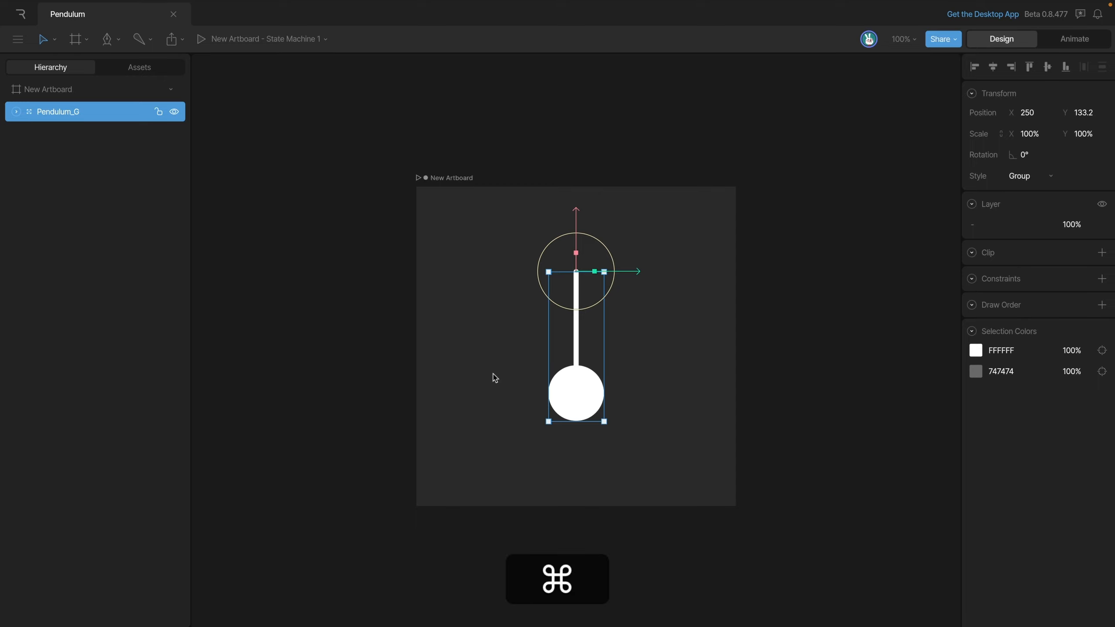
pyautogui.press('super+g')
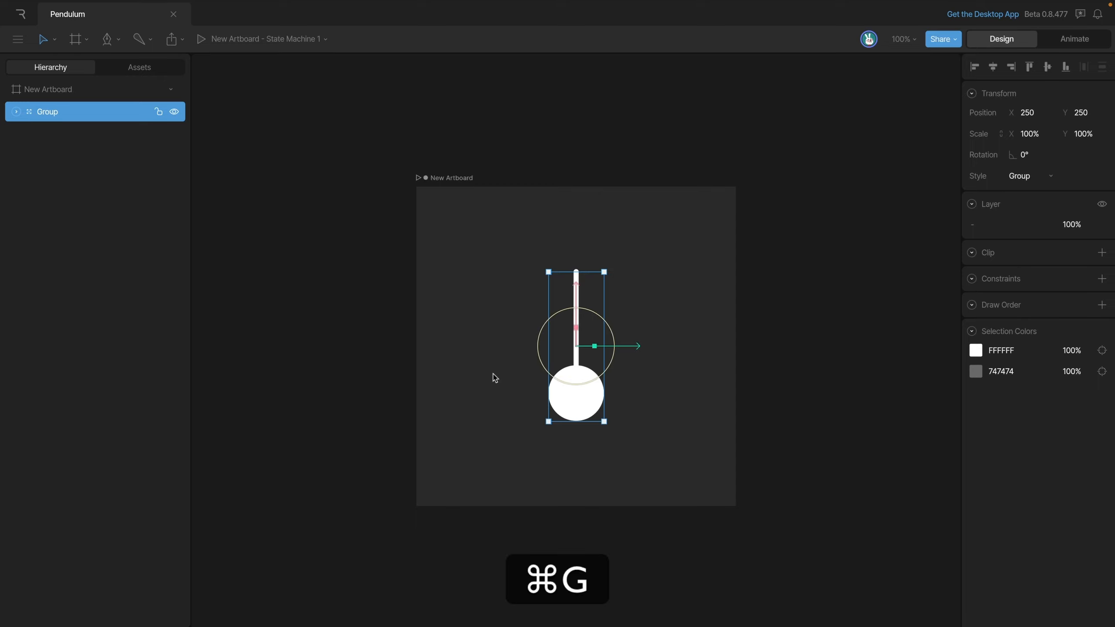
pyautogui.doubleClick(58, 115)
pyautogui.write('ROOT')
pyautogui.click(668, 400)
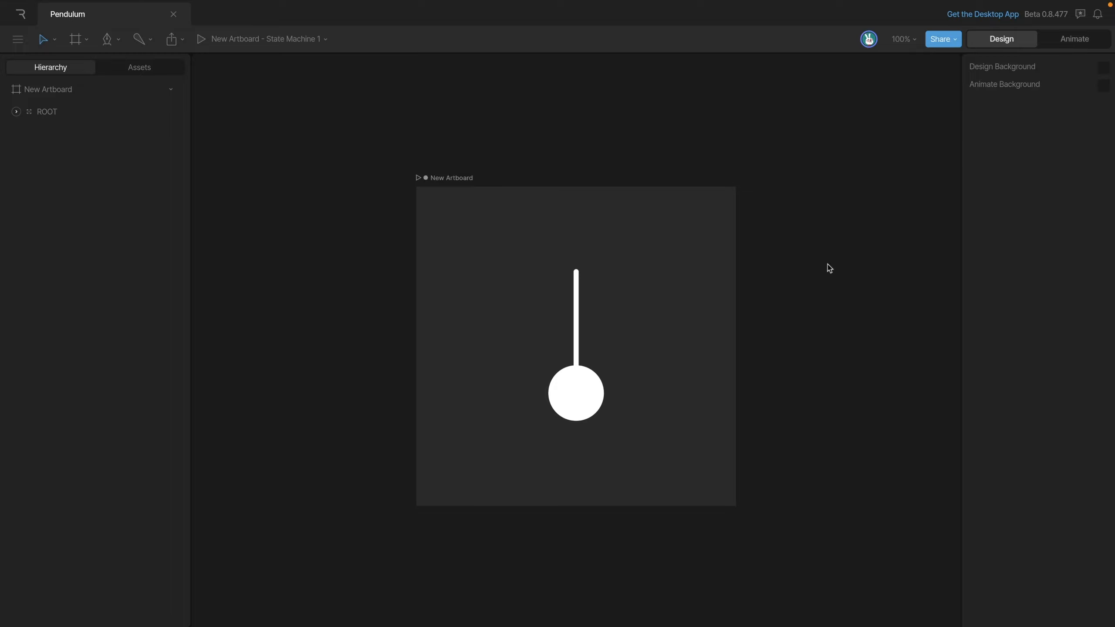
# Switch to Animate mode and open Timeline 1 with the whole artboard fitted in view
pyautogui.click(1071, 44)
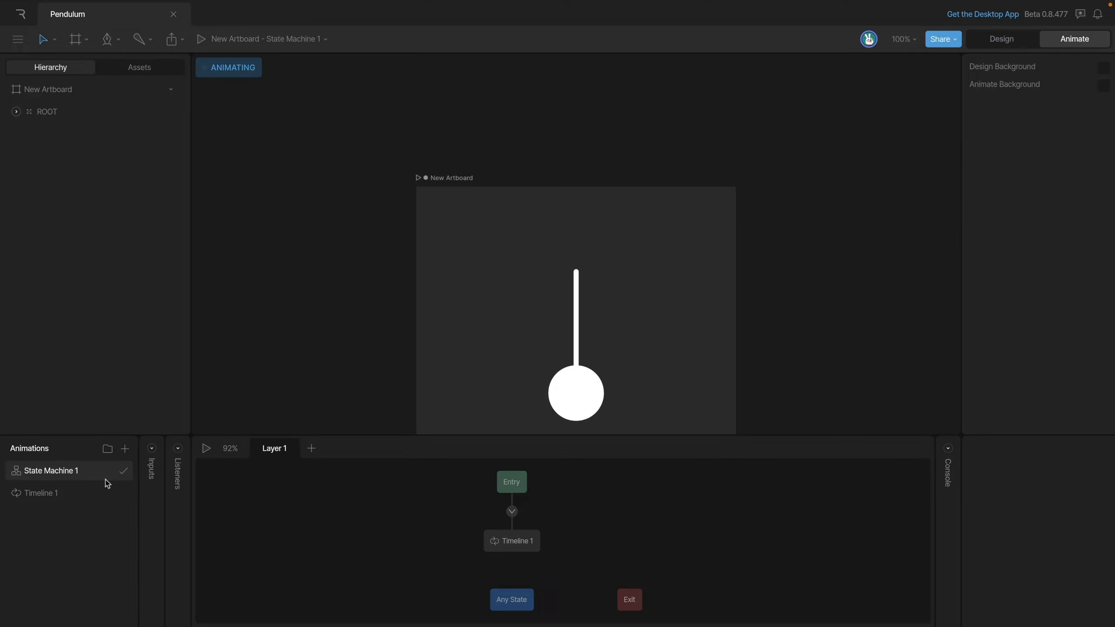
pyautogui.click(49, 494)
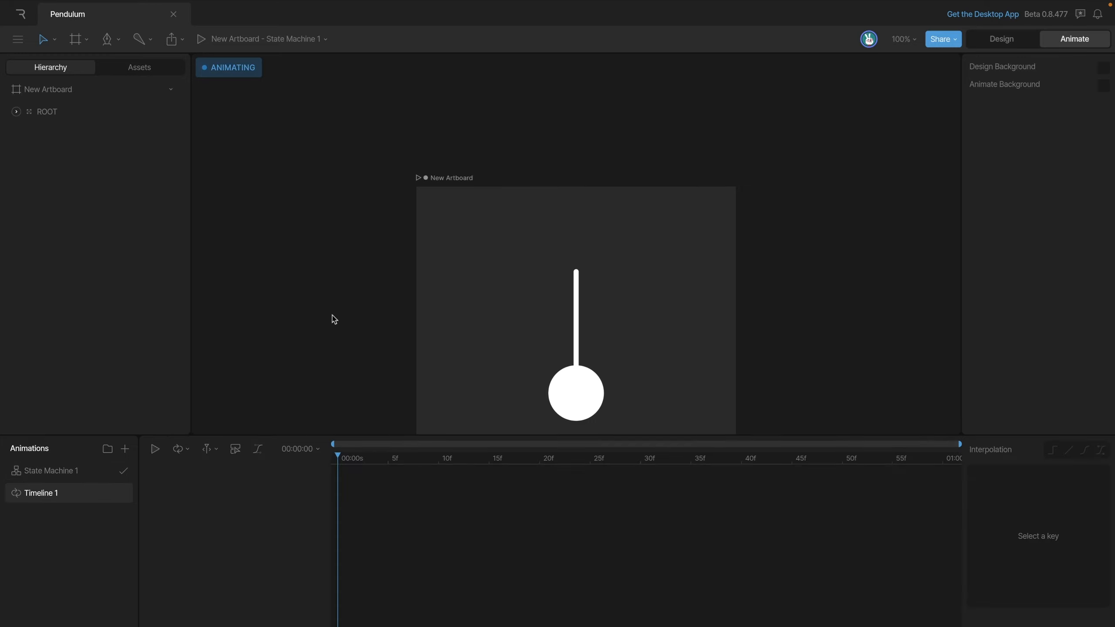
pyautogui.press('f')
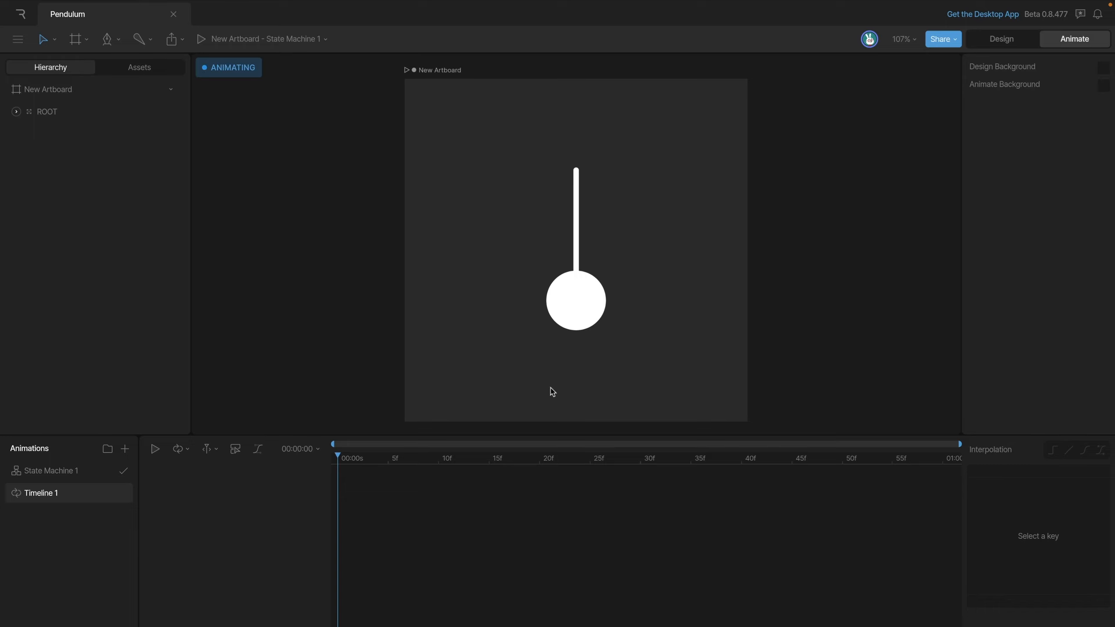
# Key the rotation of the Pendulum_G group inside ROOT at 35° at the start of Timeline 1
pyautogui.click(573, 304)
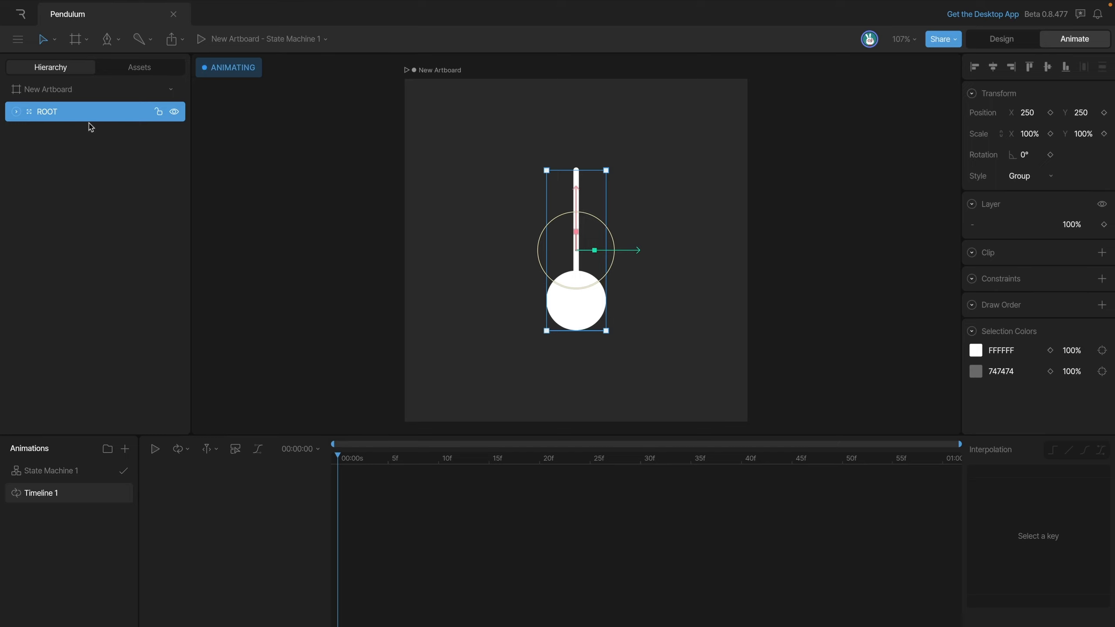
pyautogui.click(15, 112)
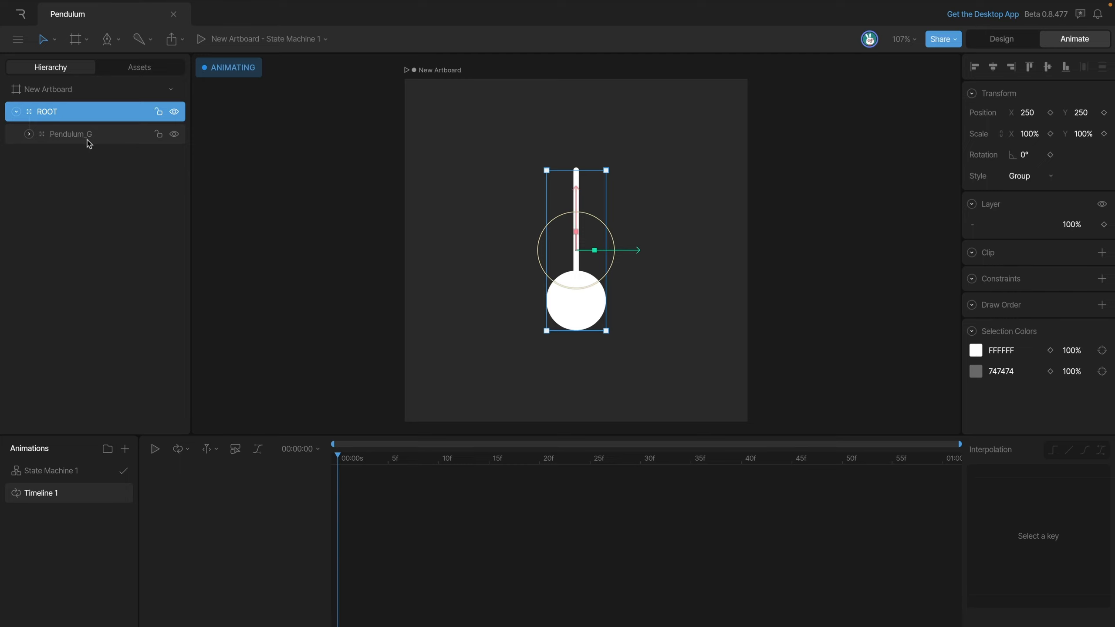
pyautogui.click(75, 142)
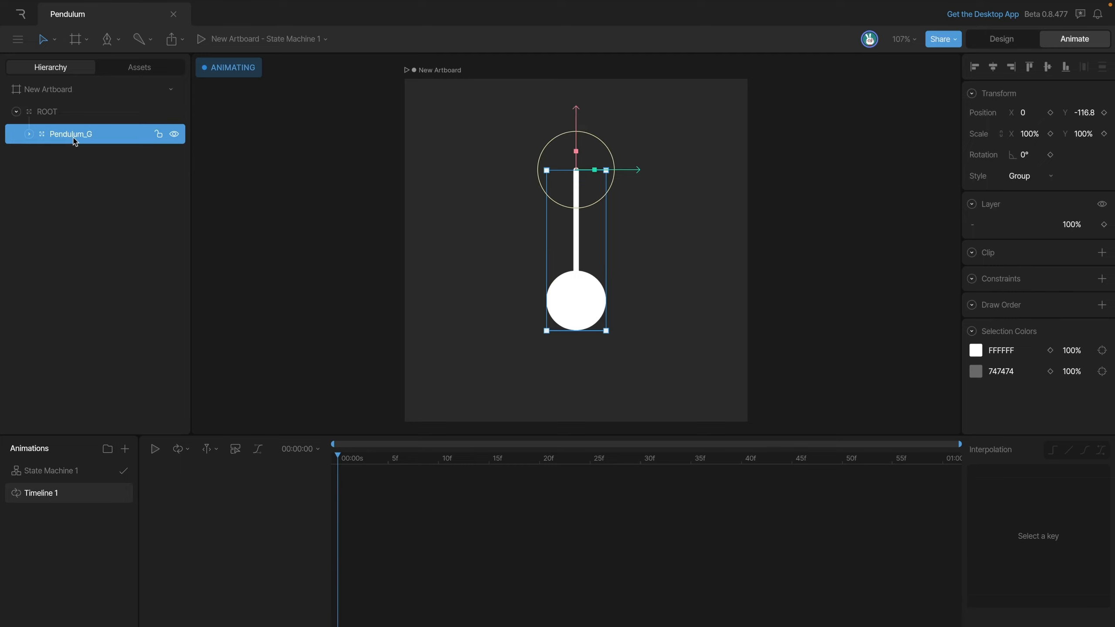
pyautogui.moveTo(543, 232); pyautogui.dragTo(593, 209)
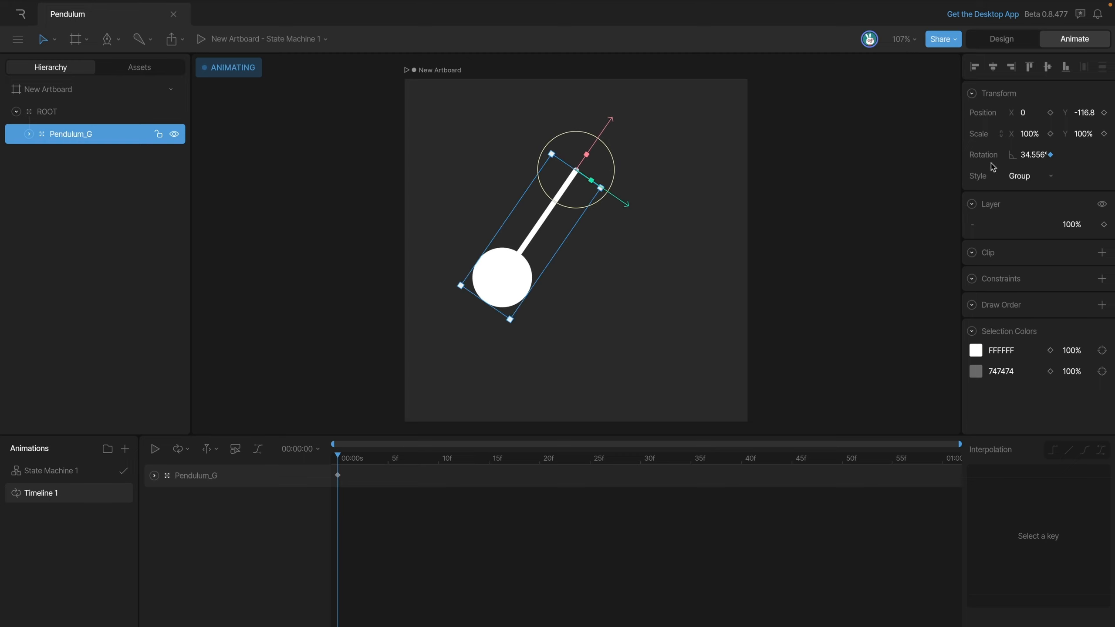
pyautogui.click(1032, 156)
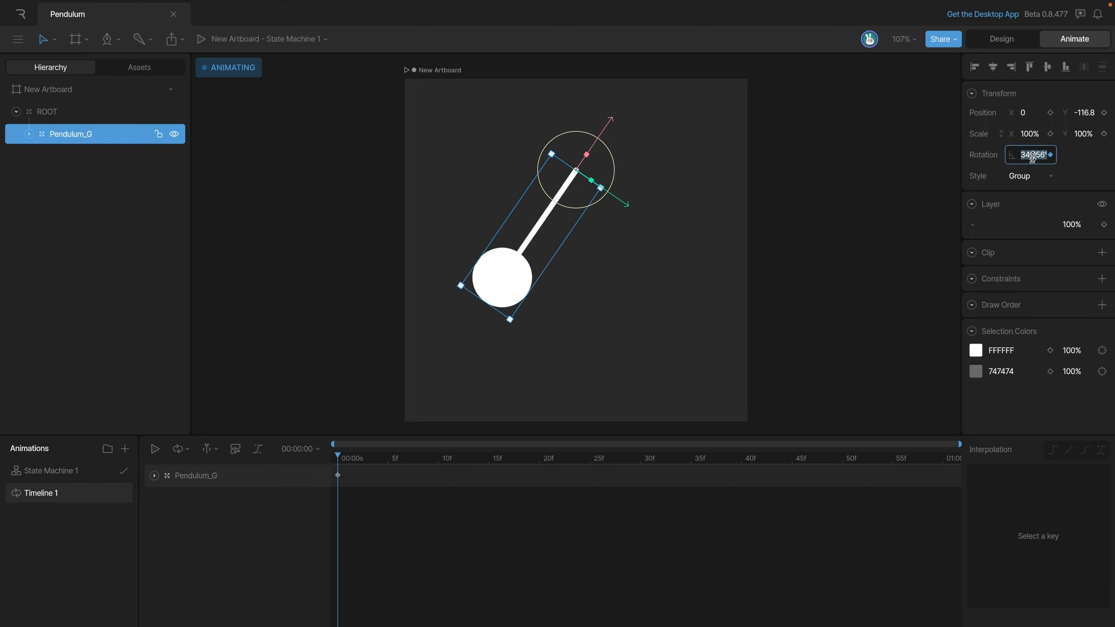
pyautogui.write('35')
pyautogui.press('Return')
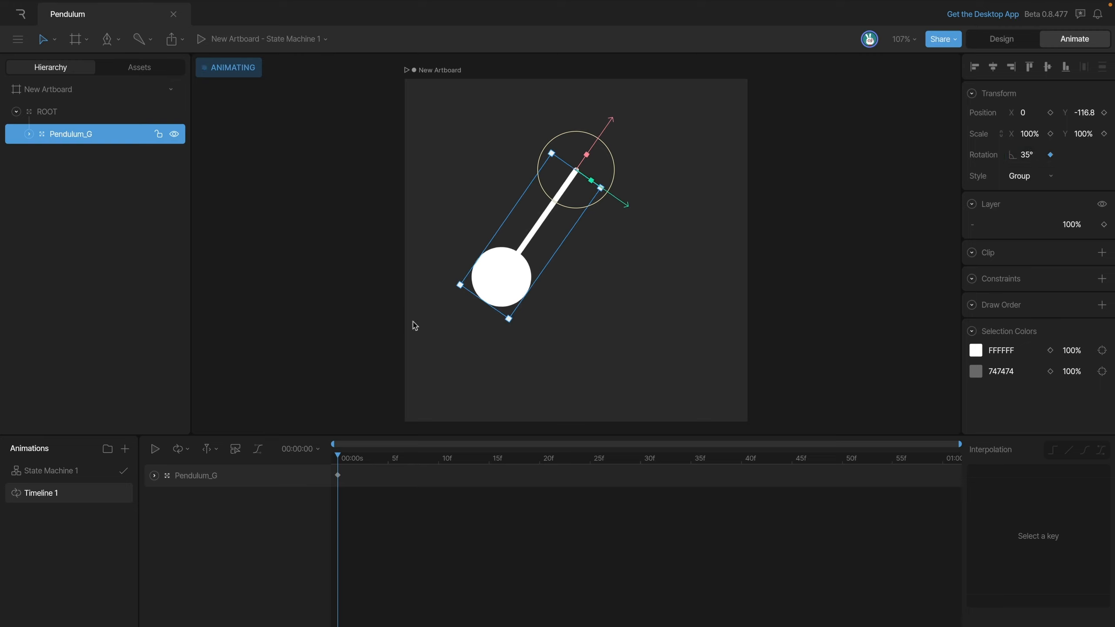
# Key Pendulum_G's rotation at -35° at frame 30 of the timeline
pyautogui.moveTo(351, 458); pyautogui.dragTo(644, 474)
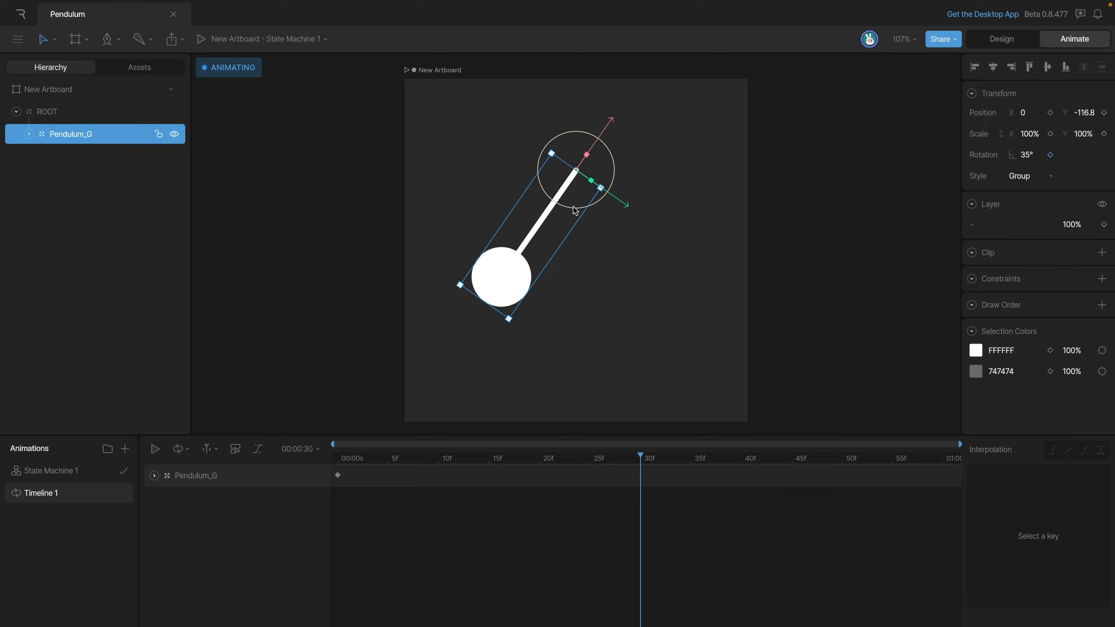
pyautogui.moveTo(579, 213); pyautogui.dragTo(620, 194)
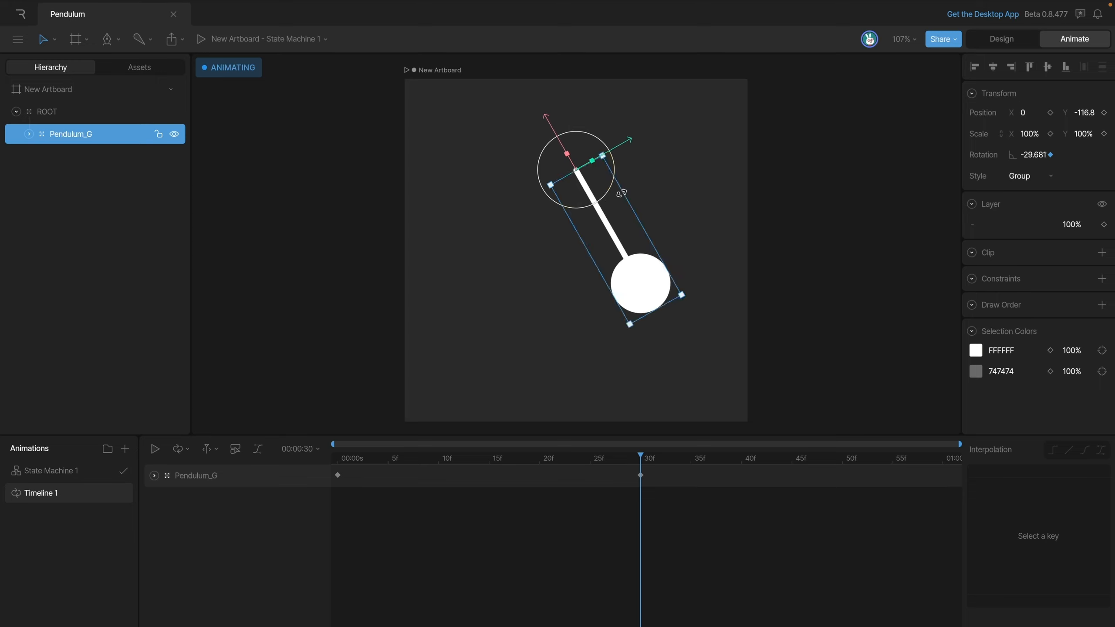
pyautogui.click(1031, 153)
pyautogui.write('-35')
pyautogui.press('Return')
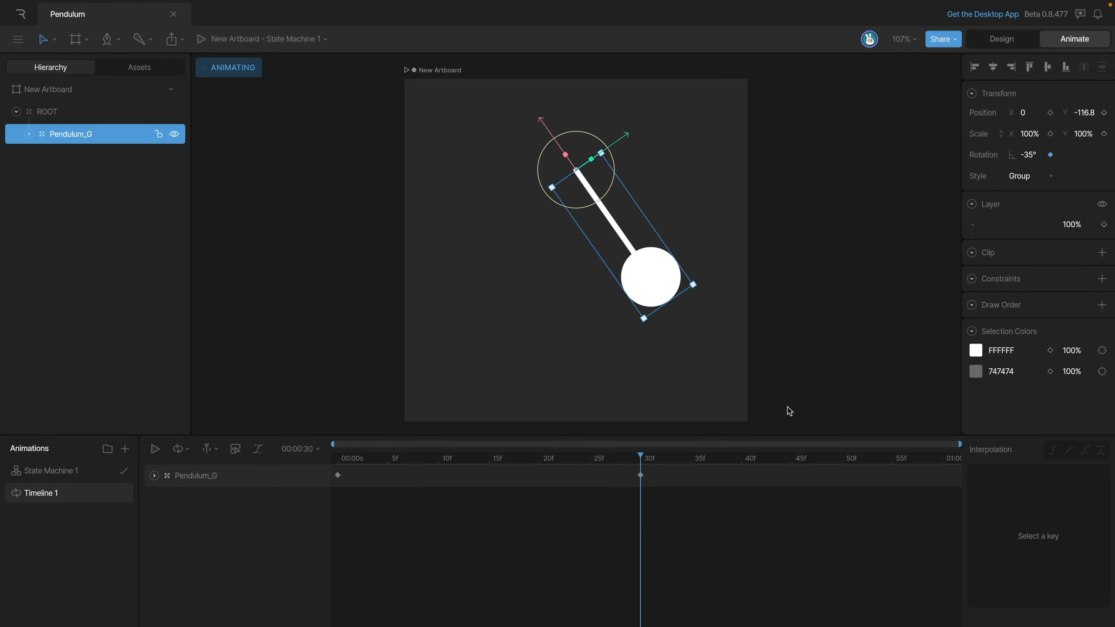
# Copy Pendulum_G's first keyframe to the 1-second mark (00:01:00) of the timeline
pyautogui.moveTo(622, 459); pyautogui.dragTo(999, 482)
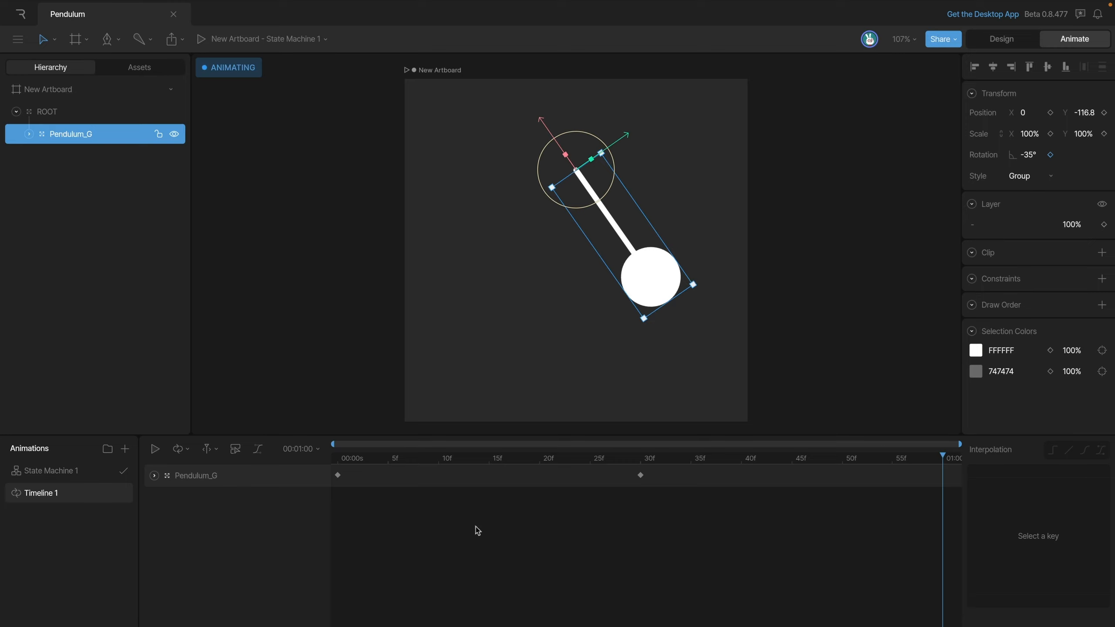
pyautogui.moveTo(411, 518); pyautogui.dragTo(328, 466)
pyautogui.press('super+c')
pyautogui.press('super+v')
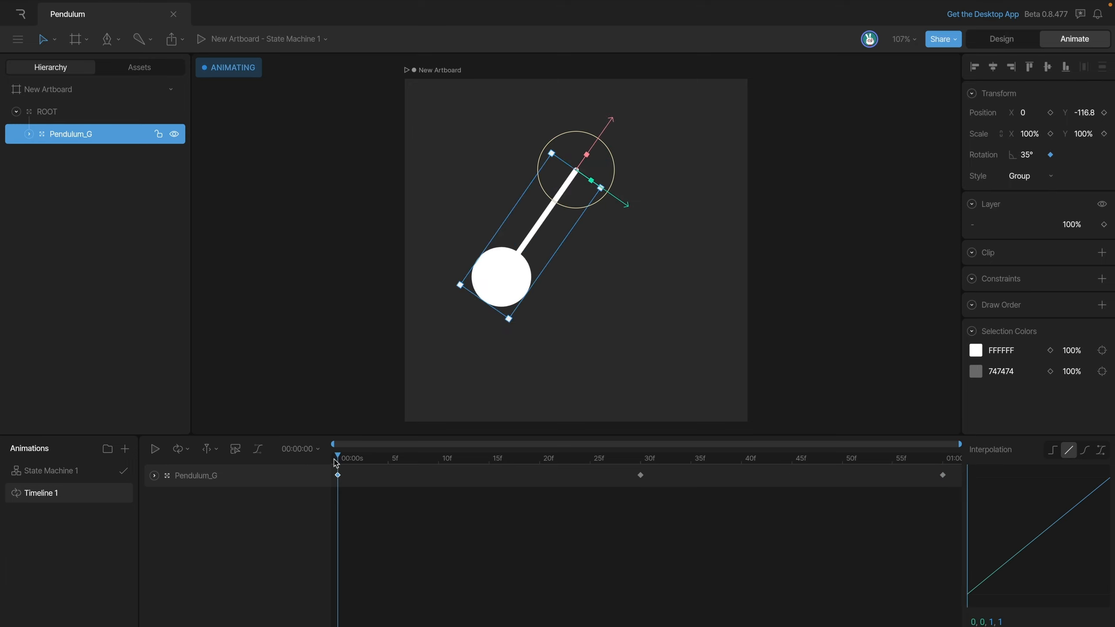
# Scrub through Timeline 1 and play it to check the pendulum's swing
pyautogui.moveTo(336, 463); pyautogui.dragTo(960, 472)
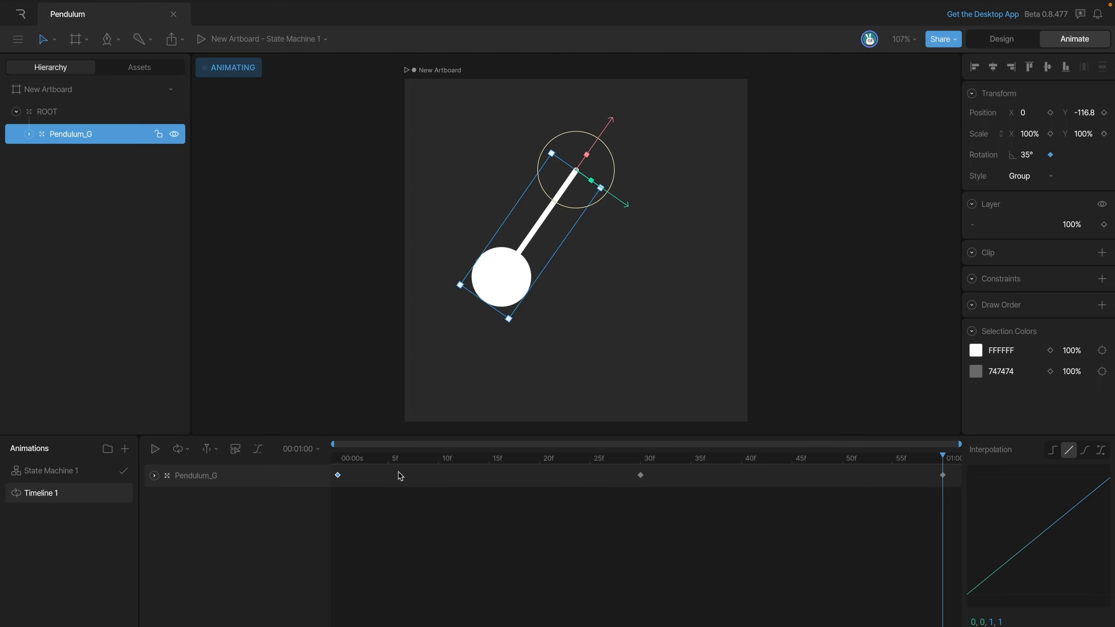
pyautogui.press('space')
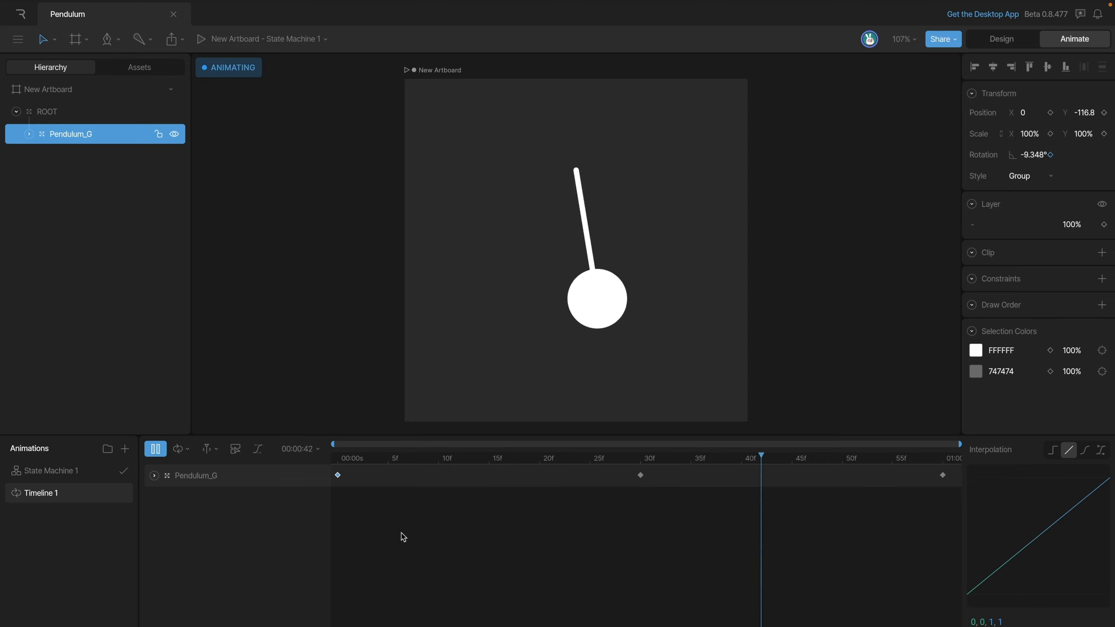
pyautogui.click(336, 513)
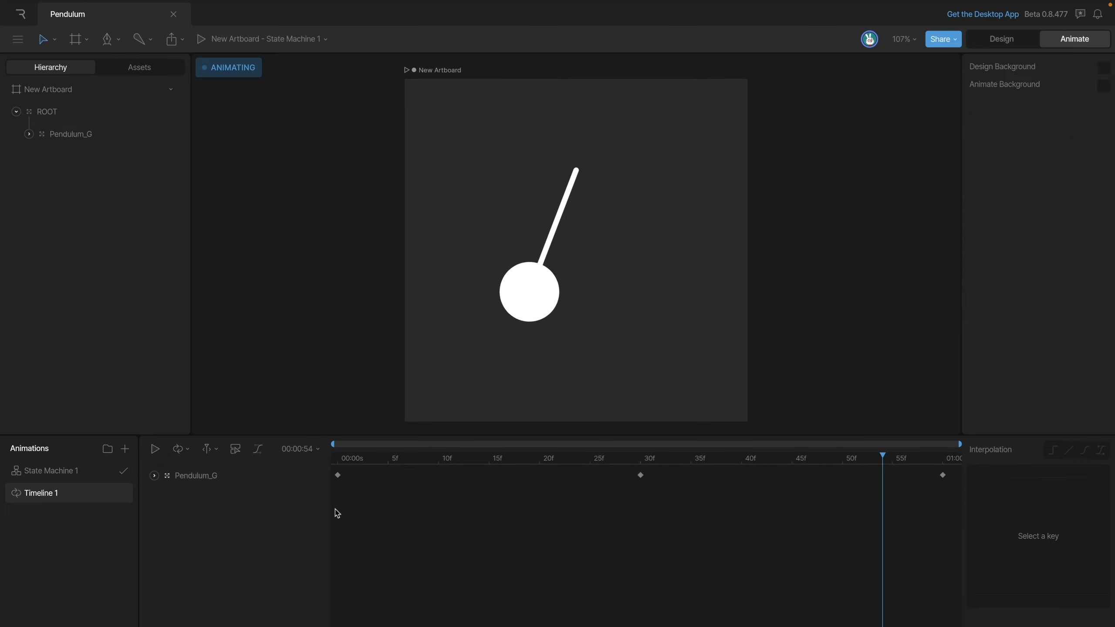
# Set Timeline 1's playback mode to Loop and play the animation to check the repeating swing
pyautogui.click(180, 449)
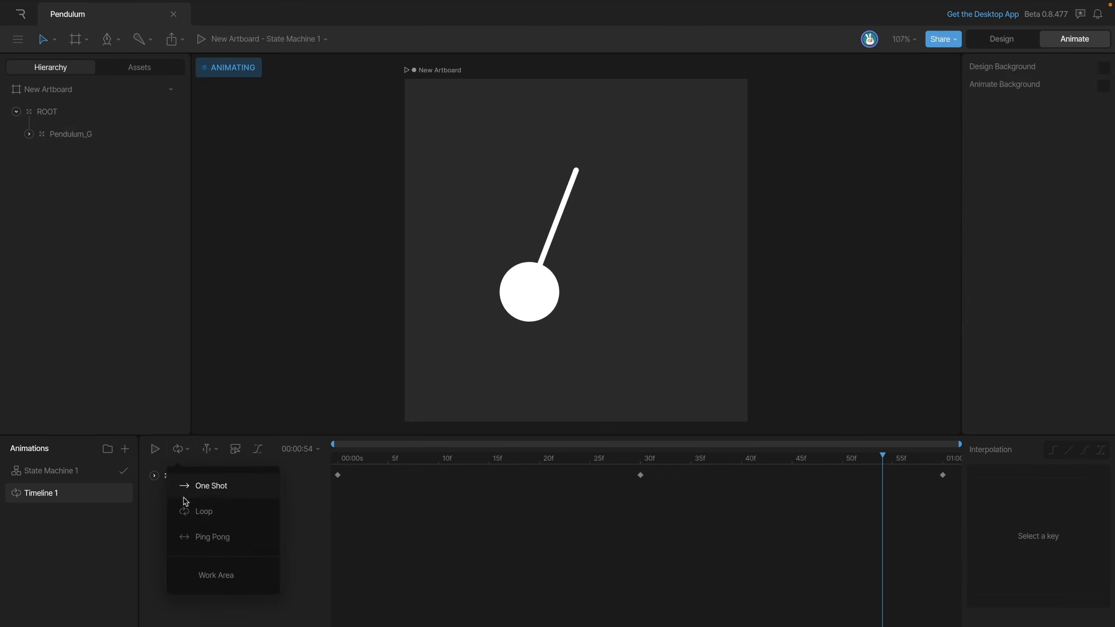
pyautogui.click(239, 520)
pyautogui.press('space')
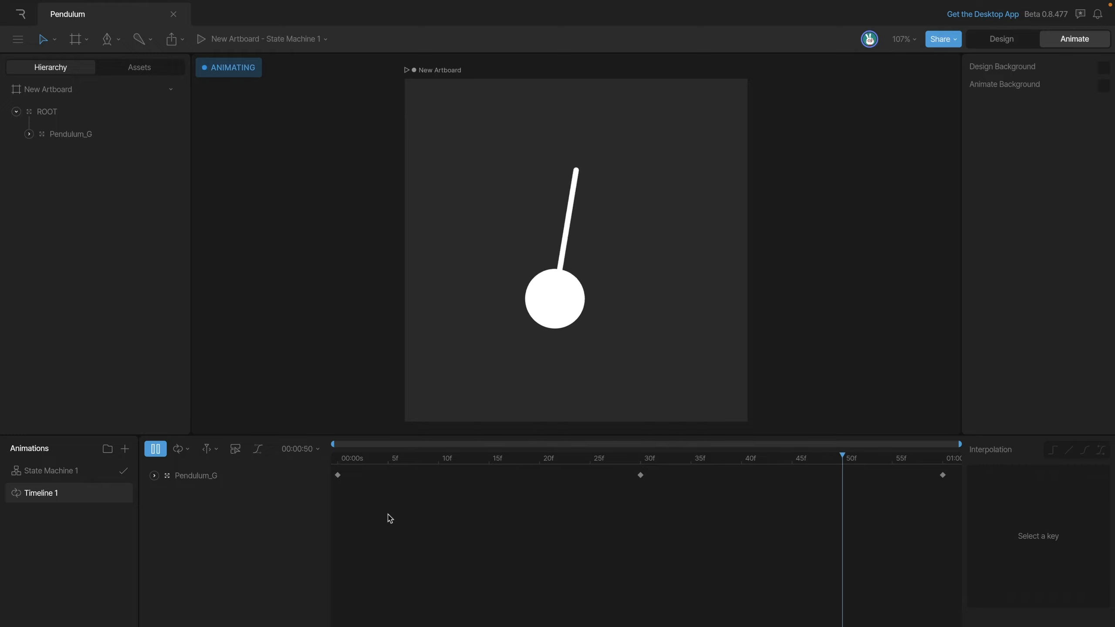
pyautogui.press('space')
# Change the interpolation of all three Pendulum_G keyframes from linear to a cubic ease curve and play the swing
pyautogui.moveTo(956, 492); pyautogui.dragTo(334, 451)
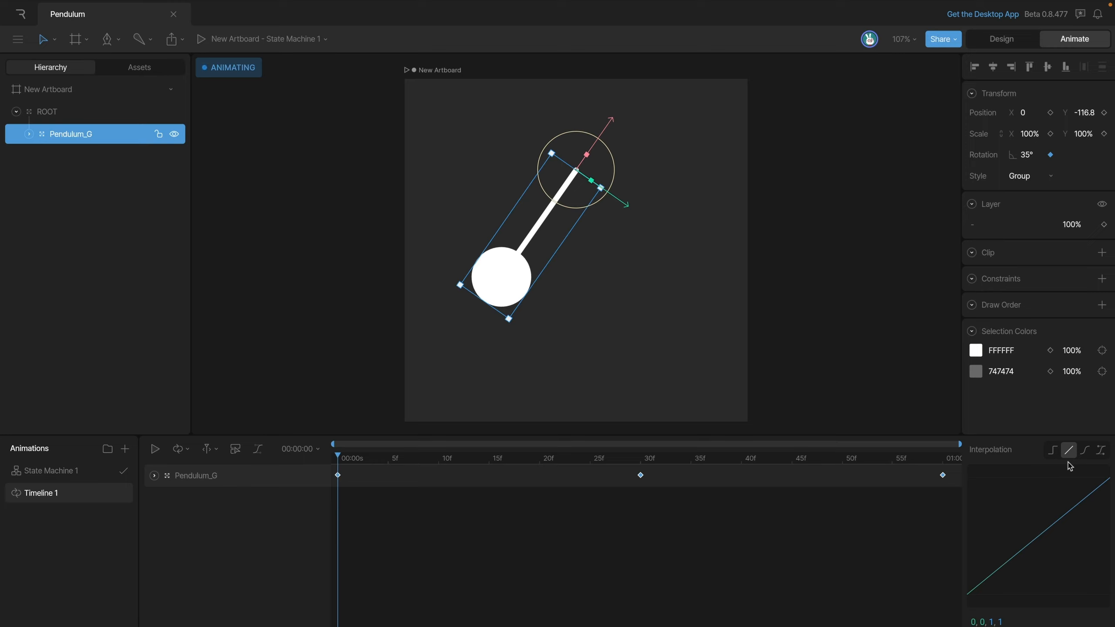
pyautogui.click(1089, 456)
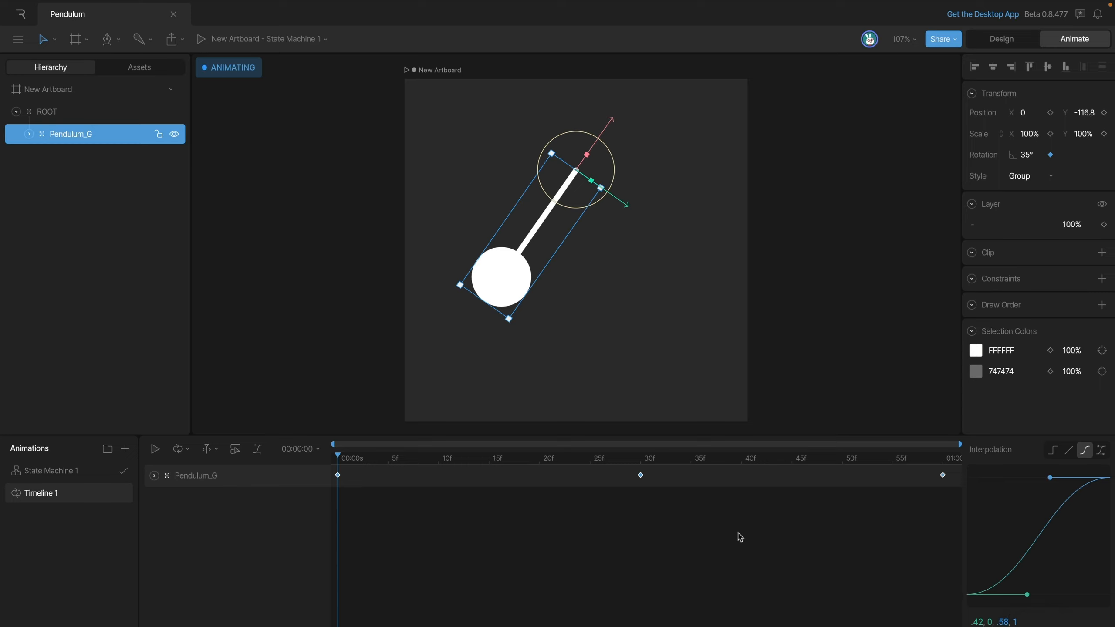
pyautogui.press('space')
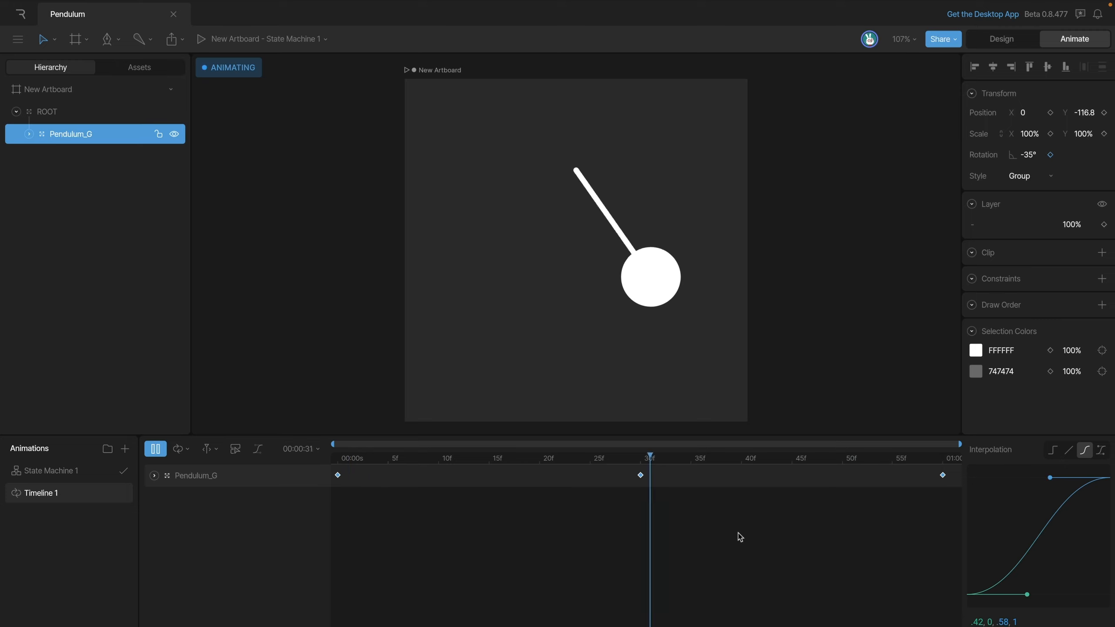
pyautogui.press('space')
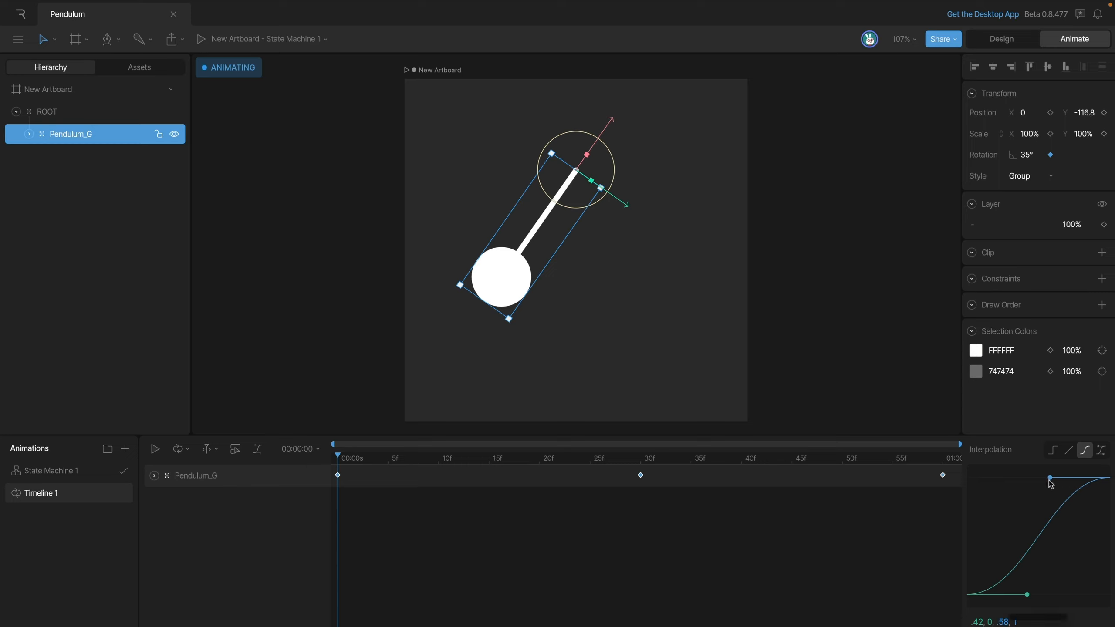
# Stretch both handles of the keyframes' ease curve horizontally inward, with the end handle at .4, 1, and play the swing
pyautogui.press('shift')
pyautogui.moveTo(1050, 482); pyautogui.dragTo(1024, 482)
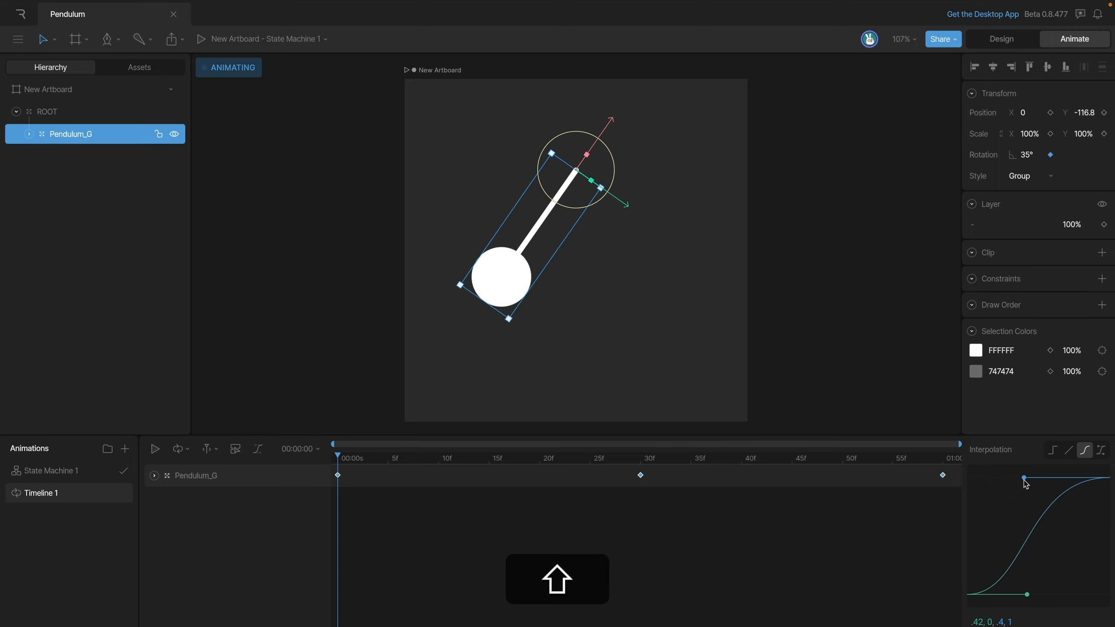
pyautogui.moveTo(1028, 598); pyautogui.dragTo(1053, 598)
pyautogui.click(745, 566)
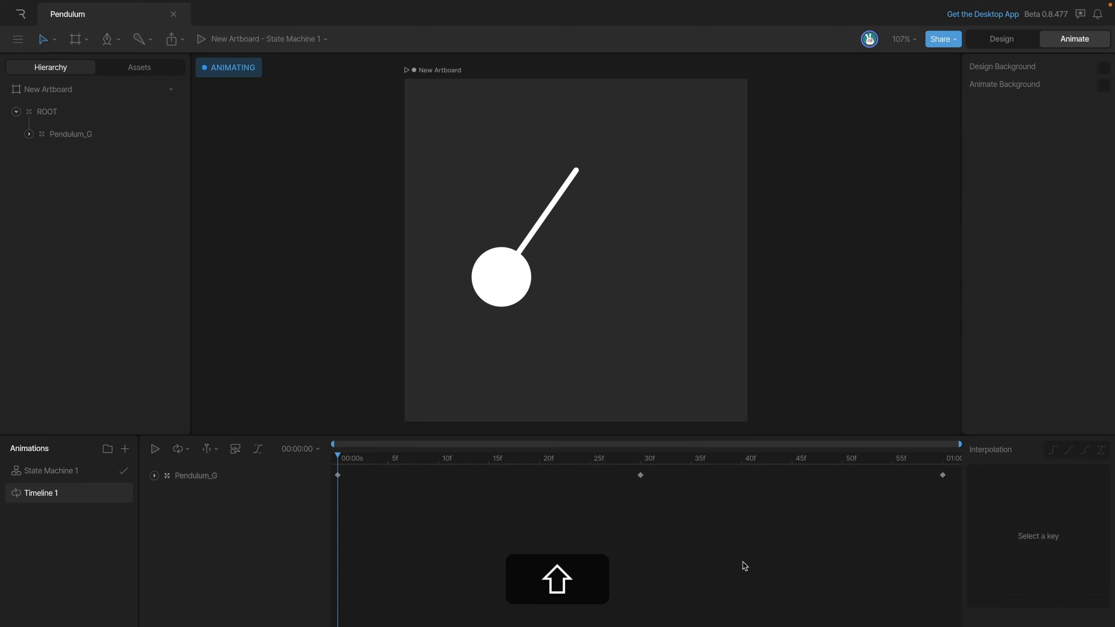
pyautogui.press('space')
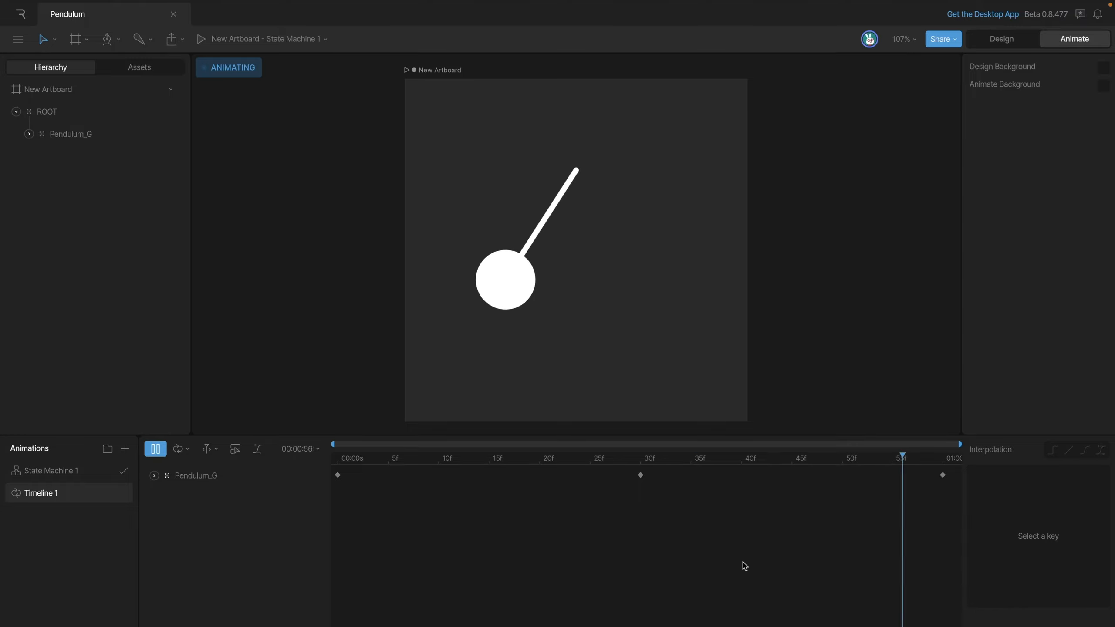
pyautogui.press('space')
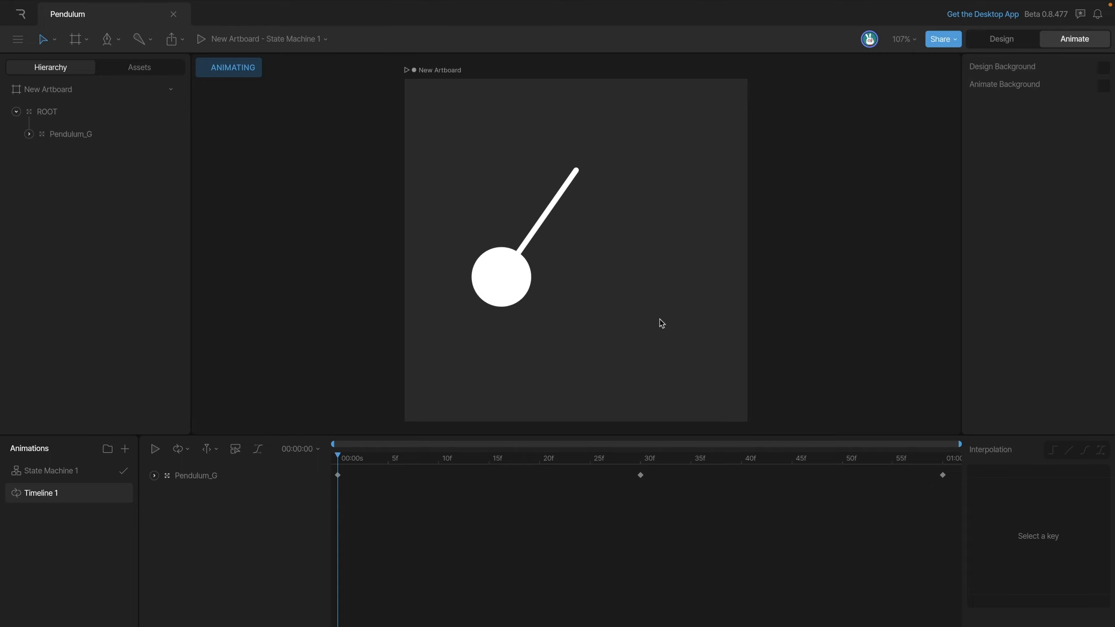
# In Design mode, scale ROOT to about 41% and move it to about X 102.4, Y 104.7, and play the swing in Animate mode
pyautogui.press('Tab')
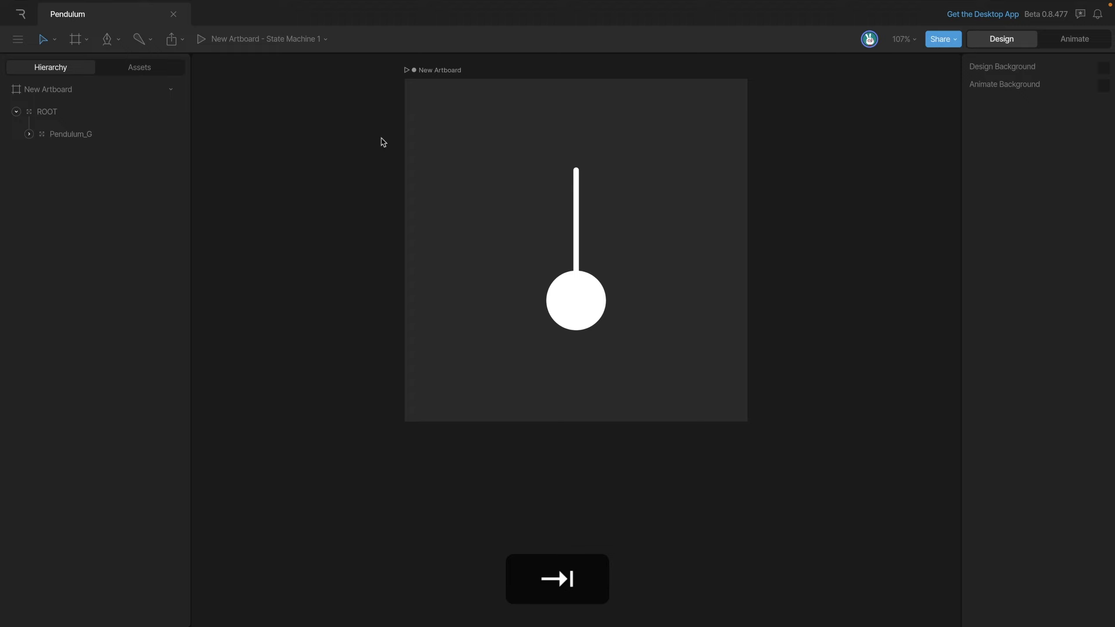
pyautogui.click(63, 118)
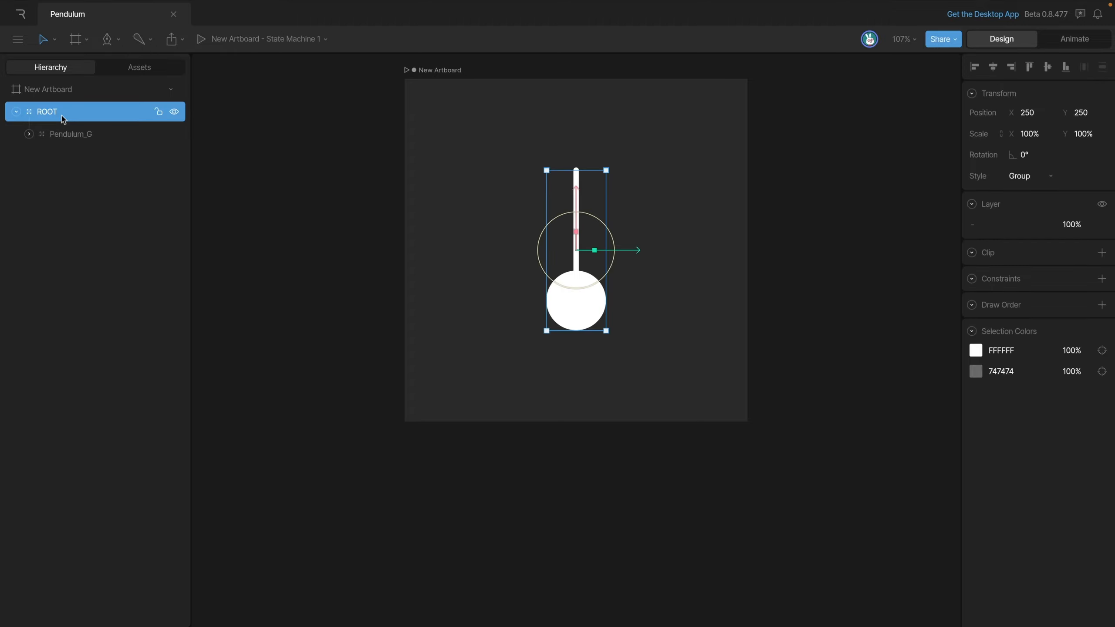
pyautogui.moveTo(583, 319); pyautogui.dragTo(492, 263)
pyautogui.moveTo(499, 195); pyautogui.dragTo(483, 113)
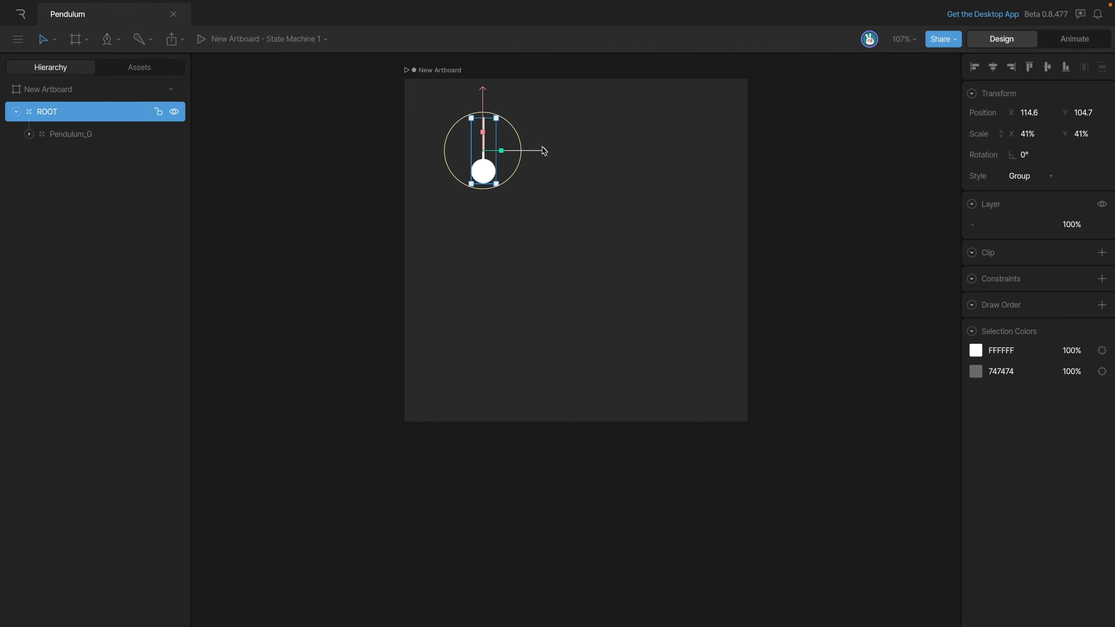
pyautogui.moveTo(539, 158); pyautogui.dragTo(531, 159)
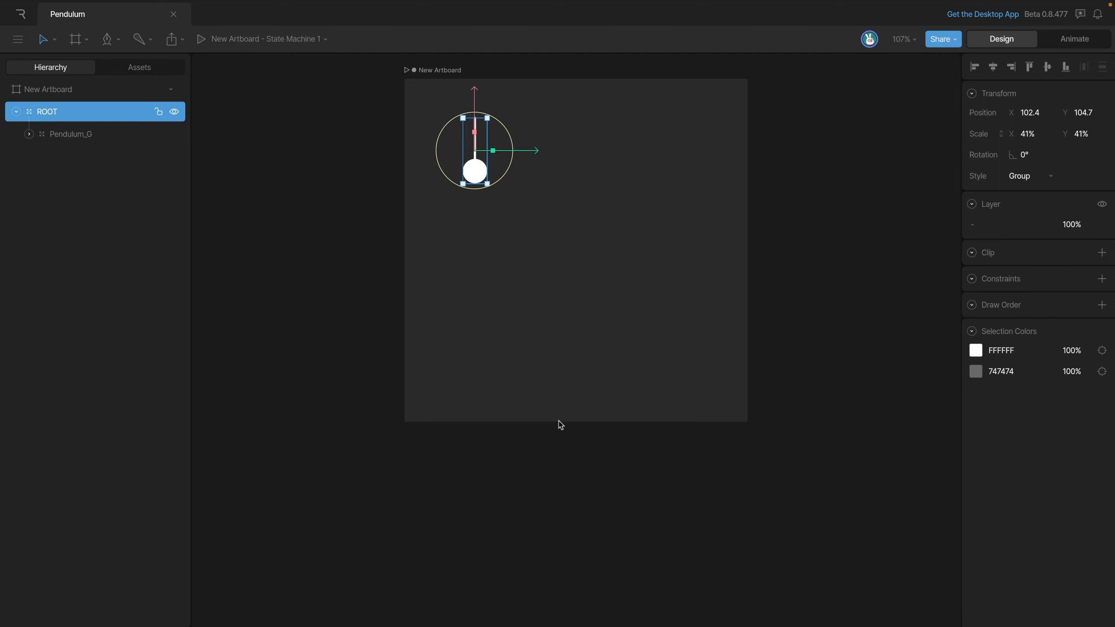
pyautogui.press('Tab')
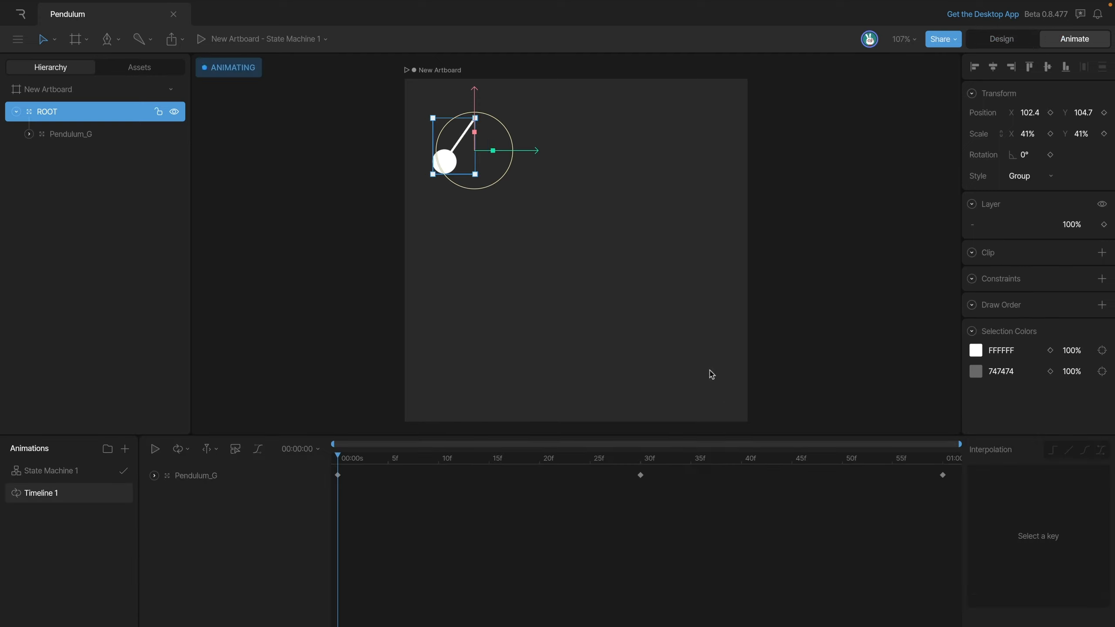
pyautogui.press('space')
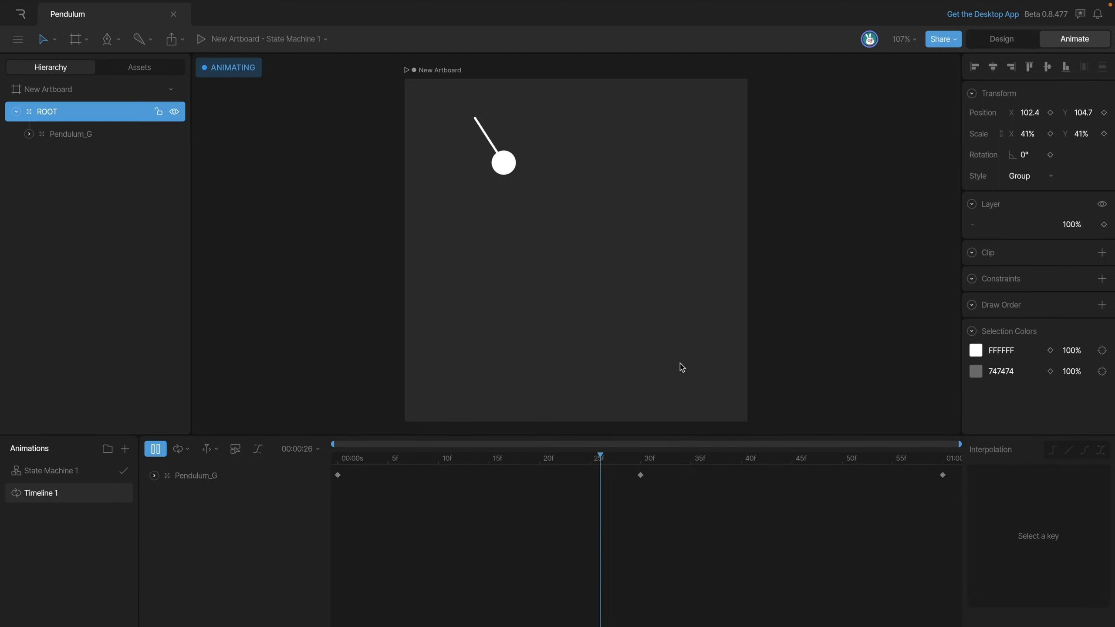